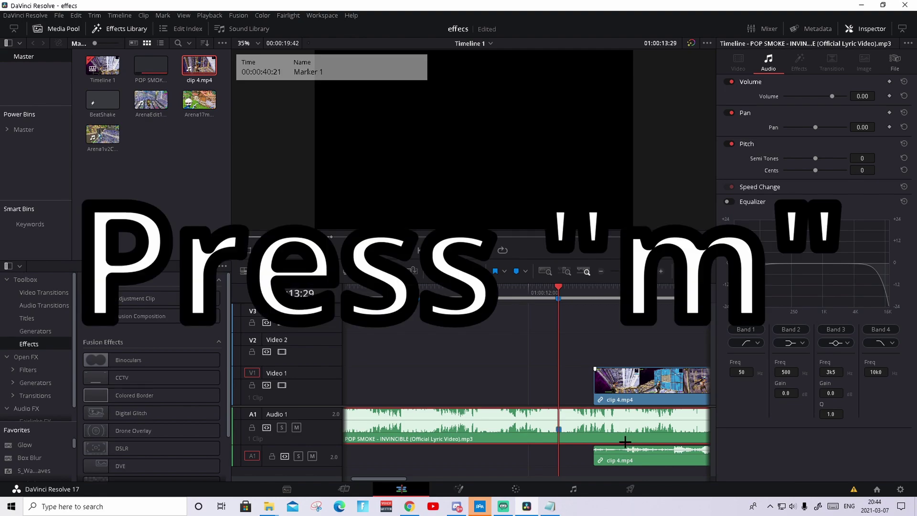
Step: Mark the key gameplay moment on clip 4.mp4 and slide the clip left onto the song marker
left_click_drag(669, 287, 692, 286)
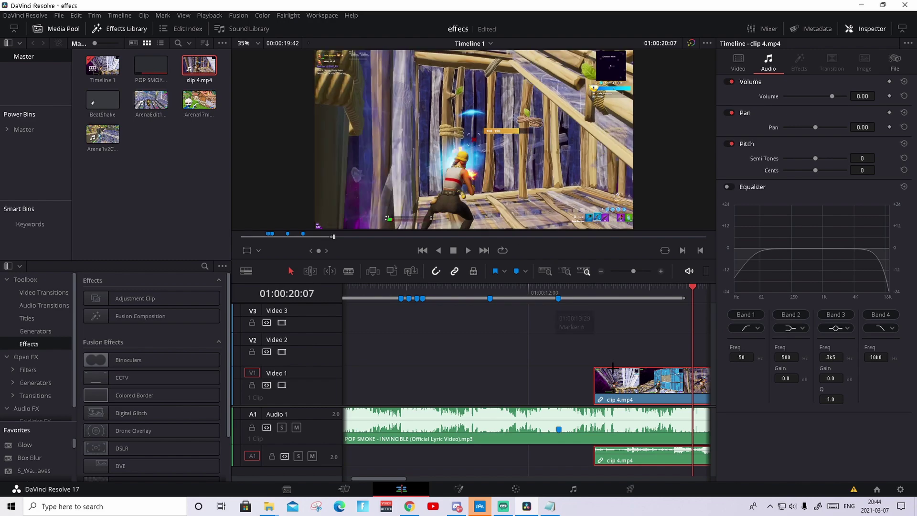
left_click(651, 411)
left_click(653, 395)
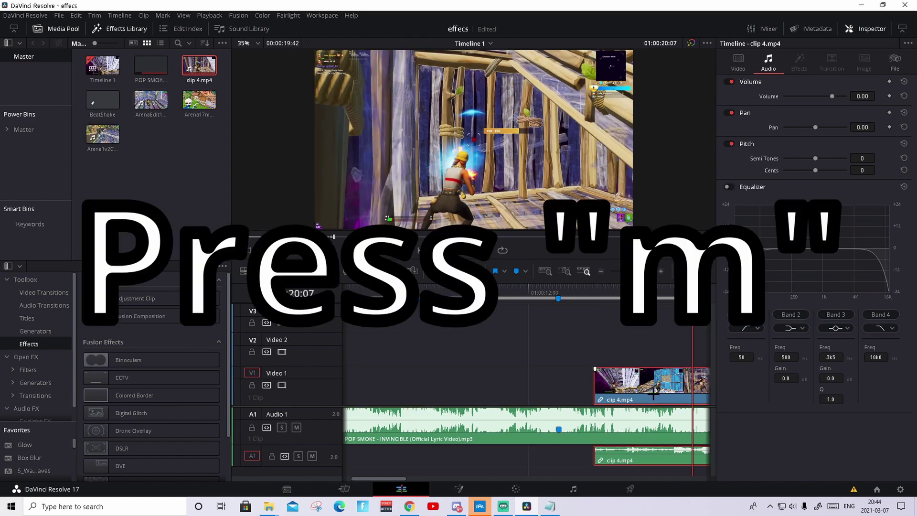
key("m")
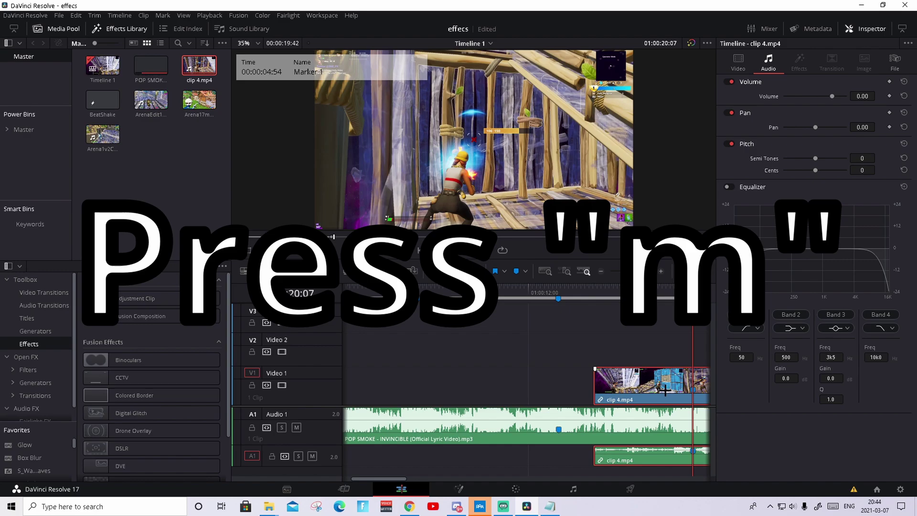
left_click_drag(647, 395, 513, 396)
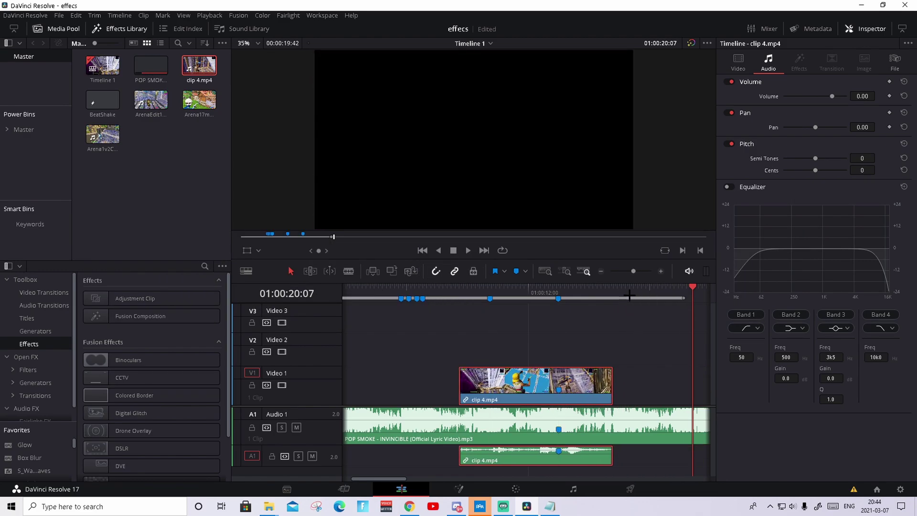
Step: Return to the marker and lock the Audio 1 music track and the clip's own audio track
key("shift+Up")
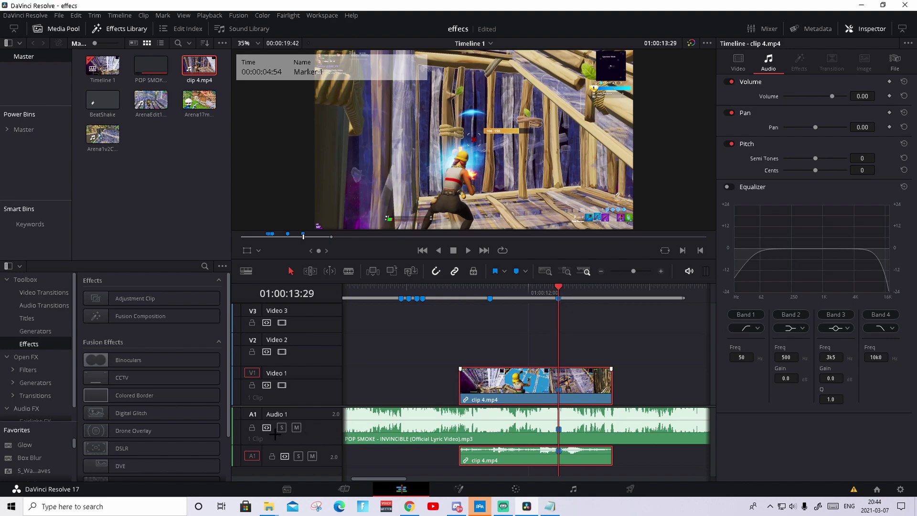
left_click(250, 428)
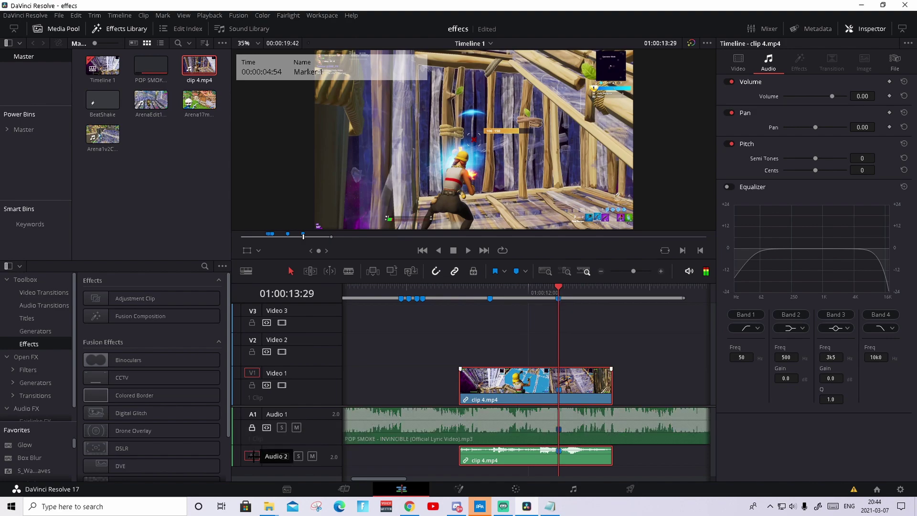
left_click(271, 456)
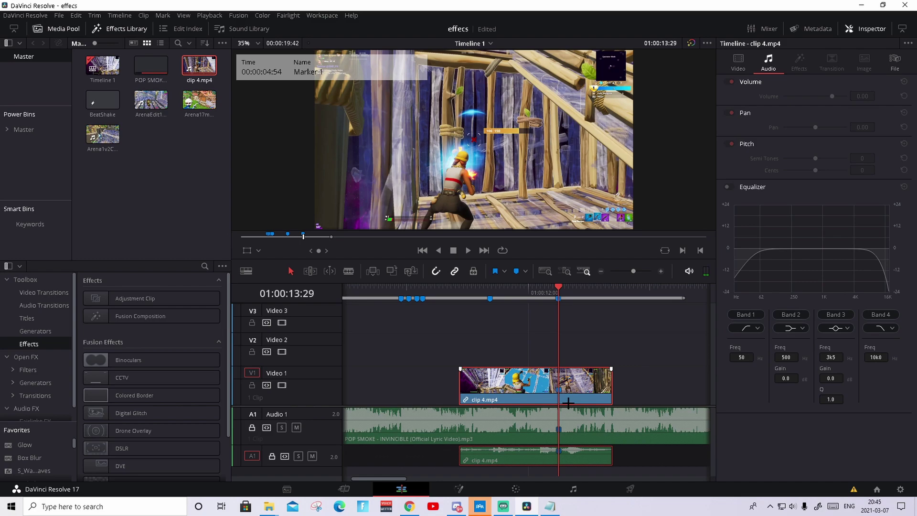
Step: Add three speed points to clip 4.mp4 around its marker with the retime controls
key("ctrl+r")
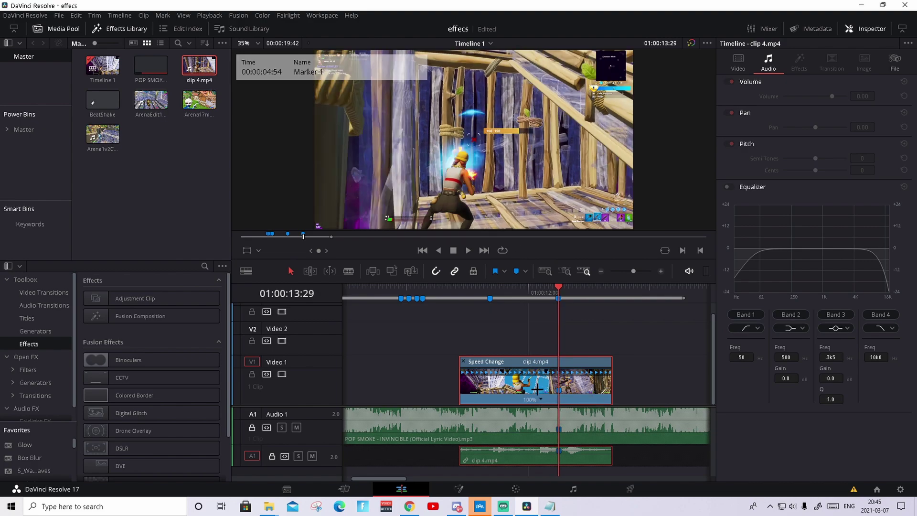
right_click(543, 399)
left_click(568, 413)
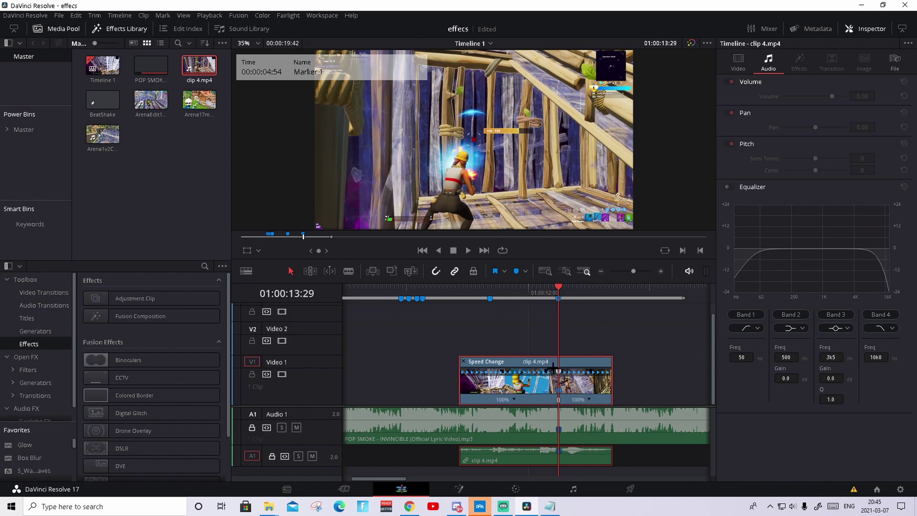
left_click_drag(553, 368, 547, 369)
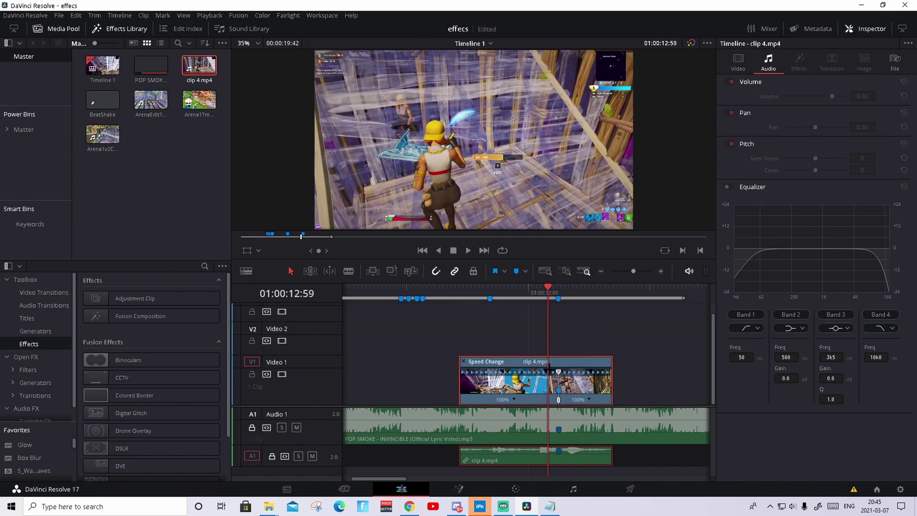
left_click(515, 400)
left_click(528, 414)
left_click(660, 270)
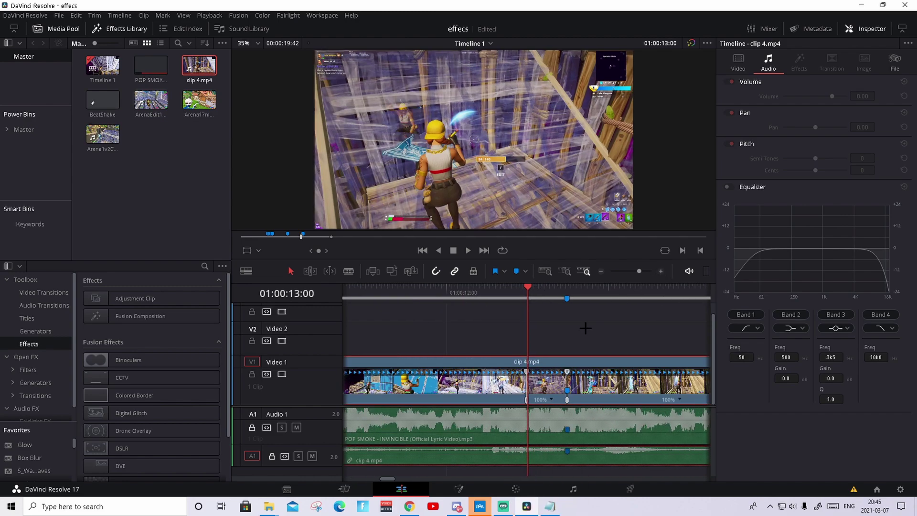
left_click(551, 399)
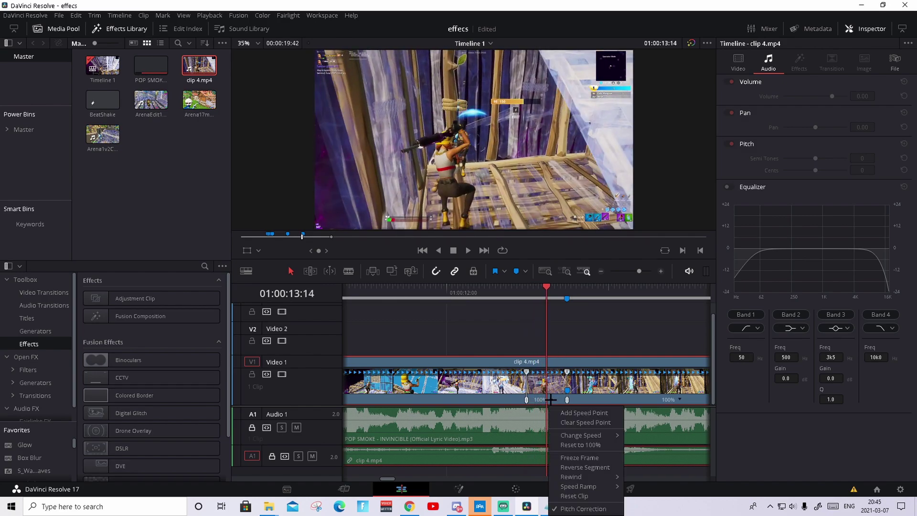
left_click(576, 412)
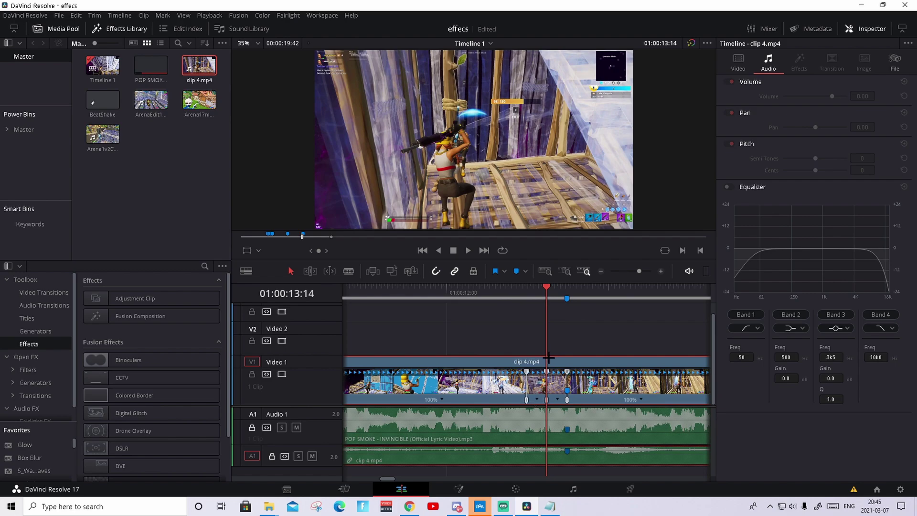
Step: Slow the small middle segment to 50% and speed the next segment to 200%
left_click(535, 400)
mouse_move(568, 433)
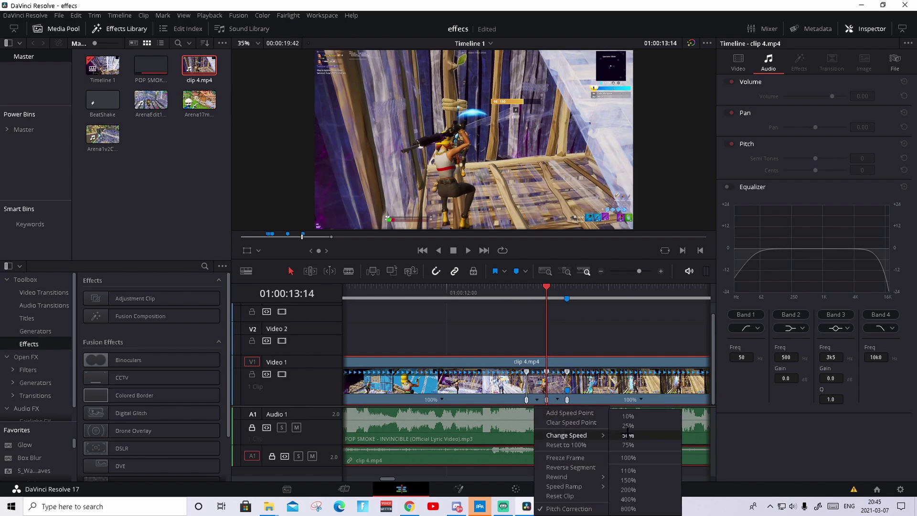
left_click(632, 434)
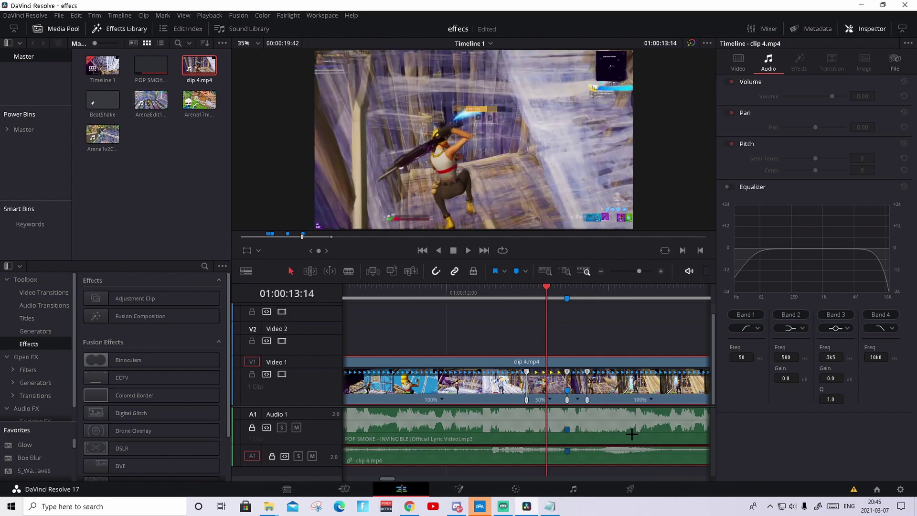
left_click(578, 399)
mouse_move(621, 434)
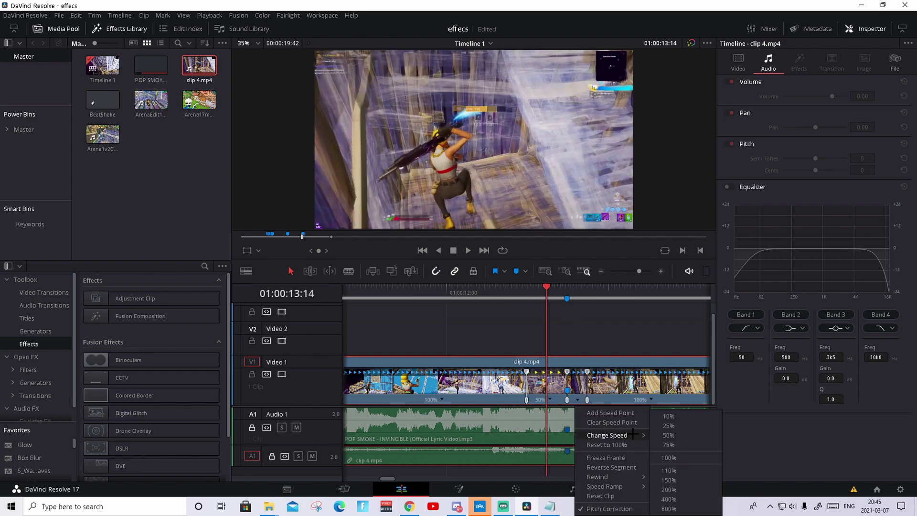
left_click(693, 490)
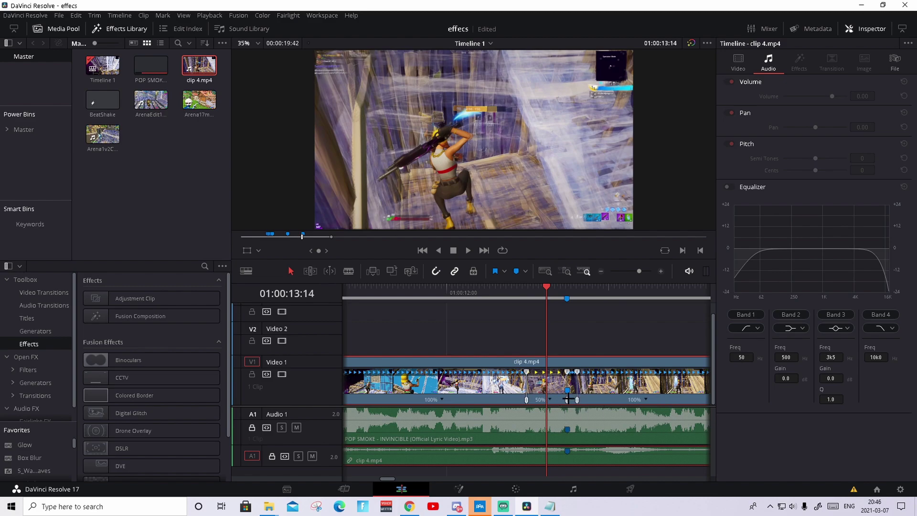
Step: Shorten the 50% slow-motion section, then play the ramp back against the music and stop at the marker
left_click_drag(567, 398, 554, 397)
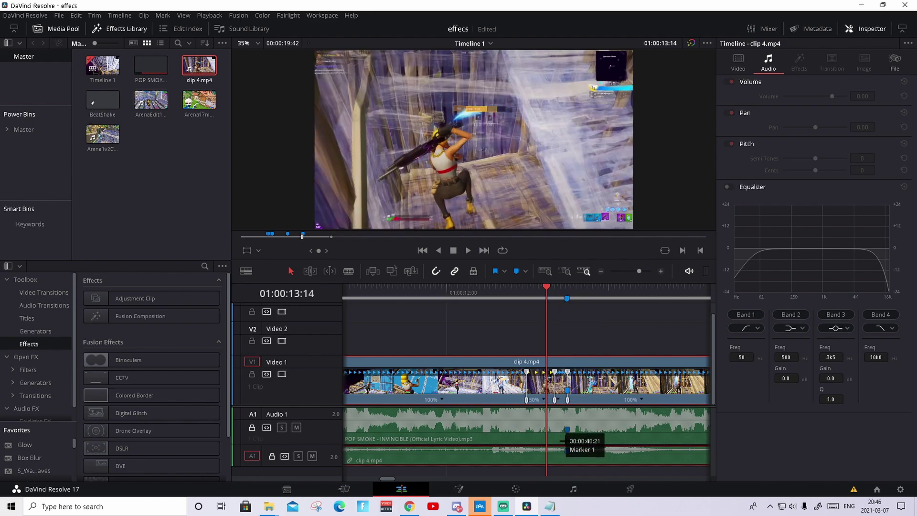
left_click_drag(519, 289, 488, 285)
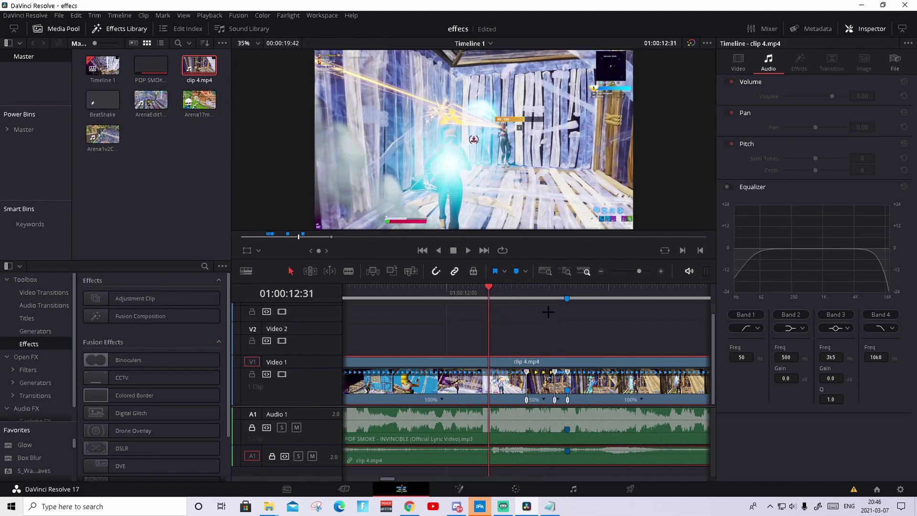
key("space")
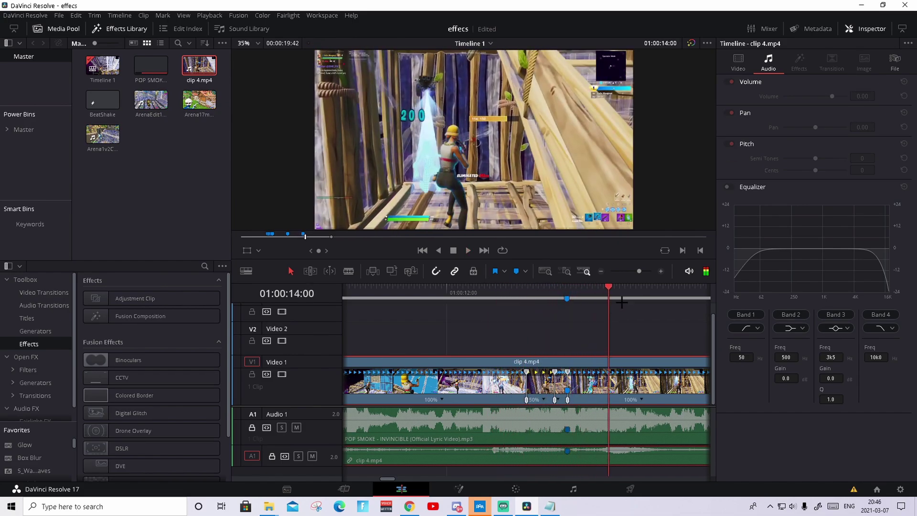
key("shift+Up")
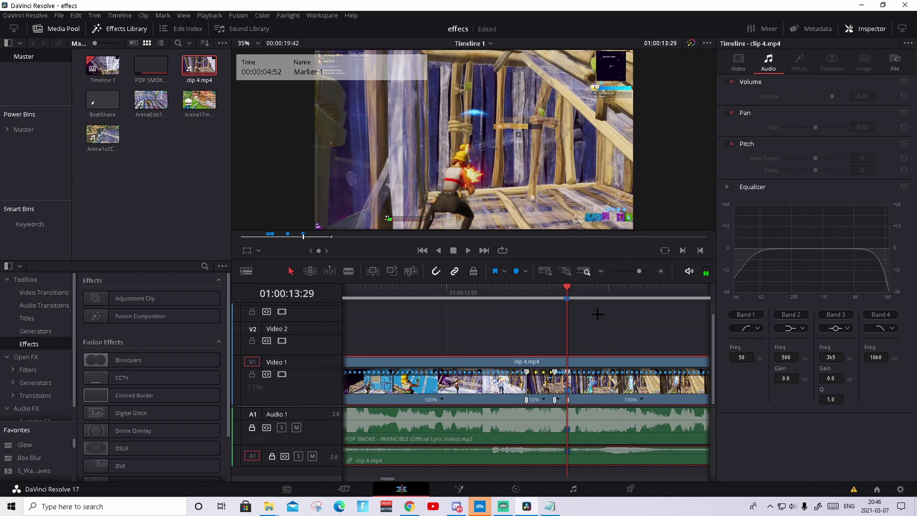
Step: Add another speed point past the marker, slow the following segment to 50%, and replay the ramp
key("space")
key("space")
right_click(641, 400)
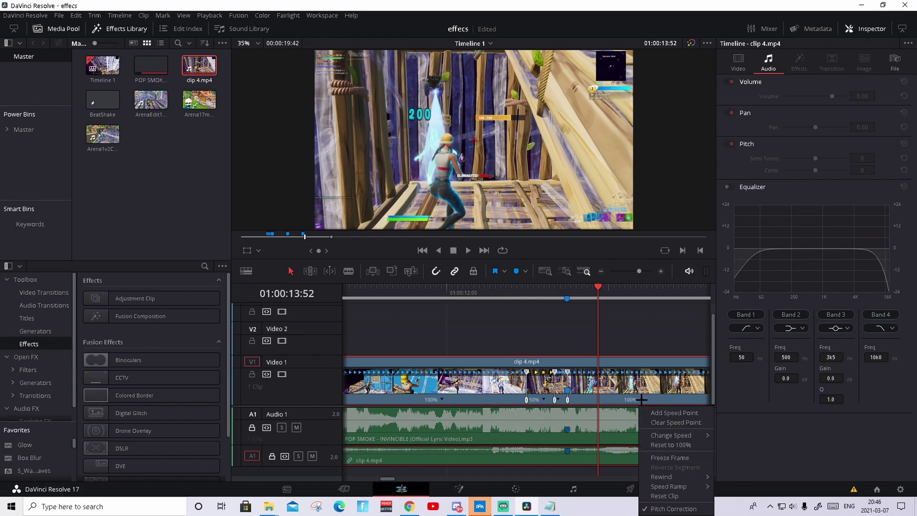
left_click(666, 413)
right_click(588, 401)
mouse_move(623, 435)
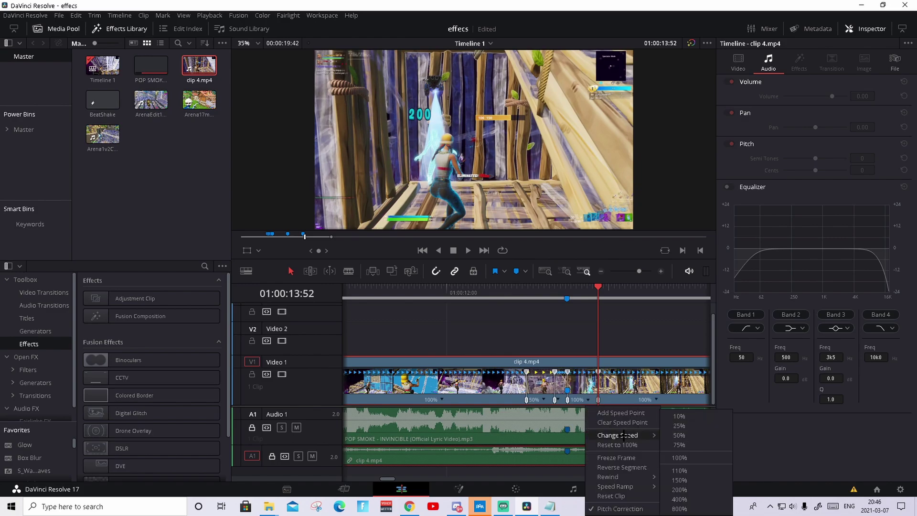
left_click(679, 435)
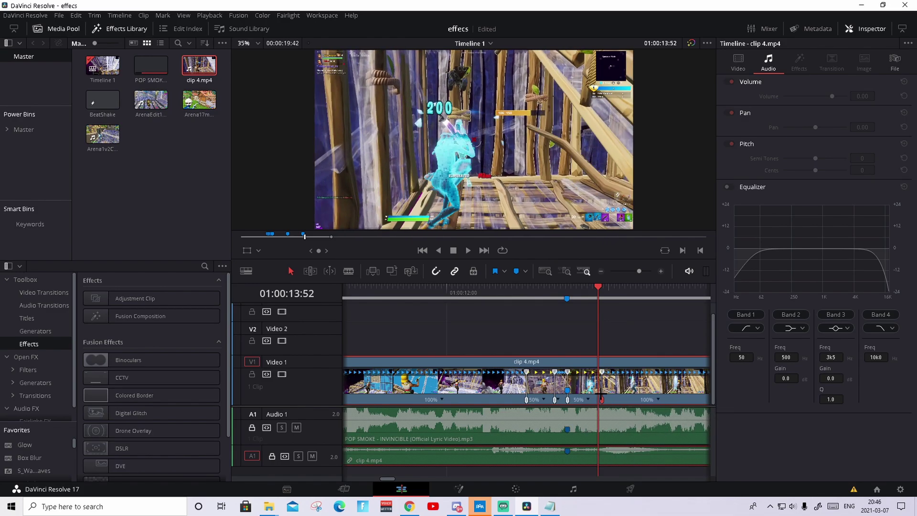
left_click_drag(601, 398, 588, 398)
left_click_drag(542, 287, 517, 284)
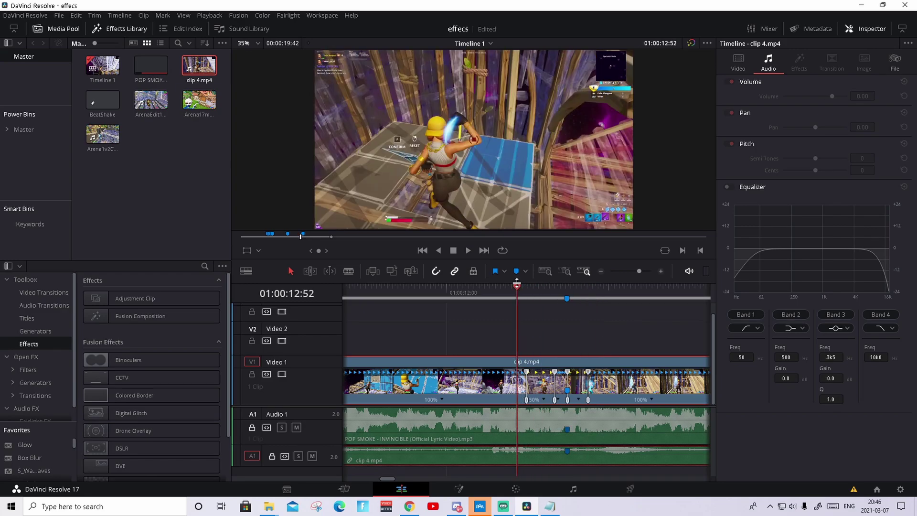
key("space")
key("space")
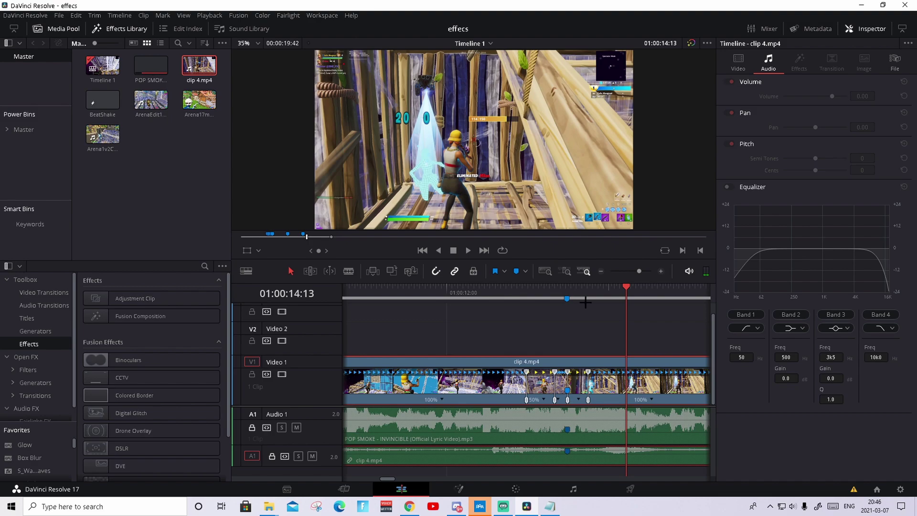
Step: Close the retime controls with the whole clip in view and step one frame past the marker to 01:00:13:30
left_click(568, 299)
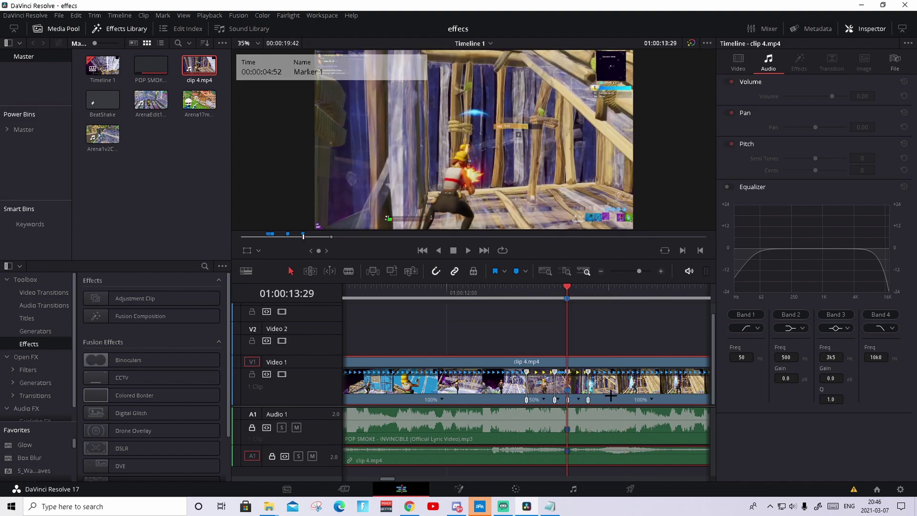
left_click(634, 271)
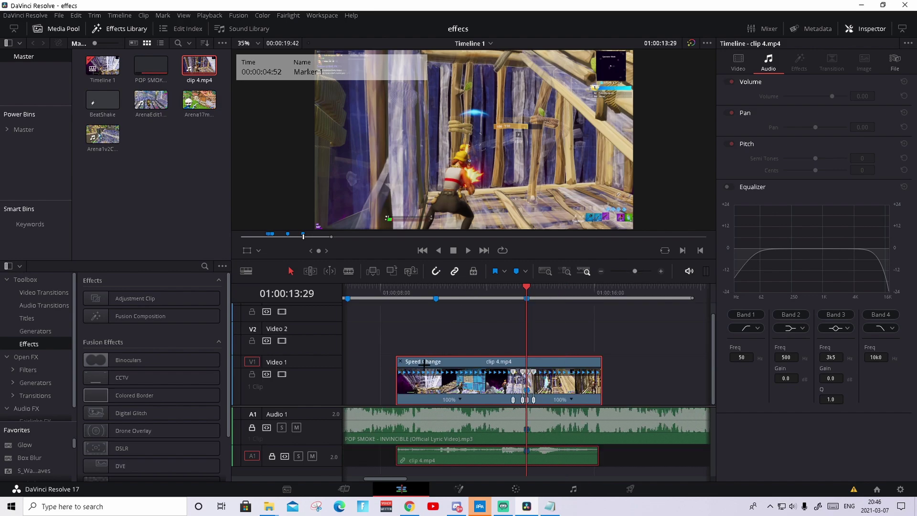
key("ctrl+r")
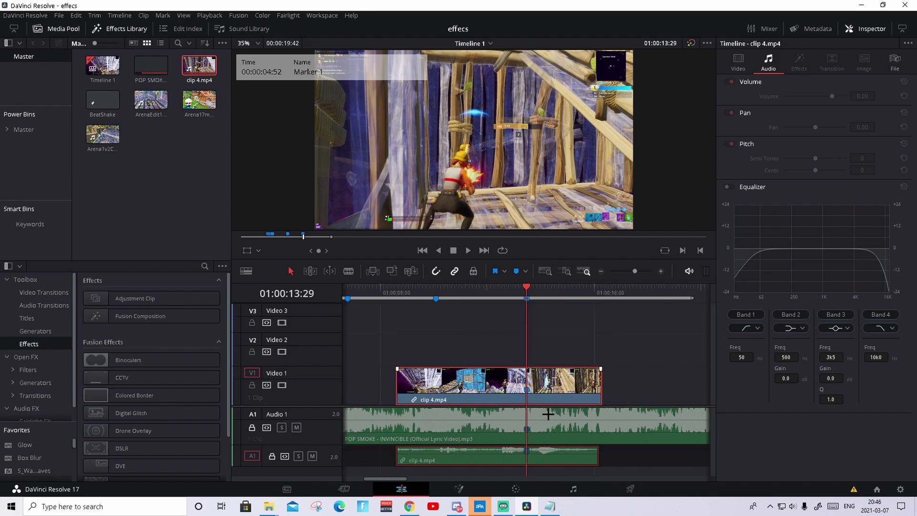
key("Right")
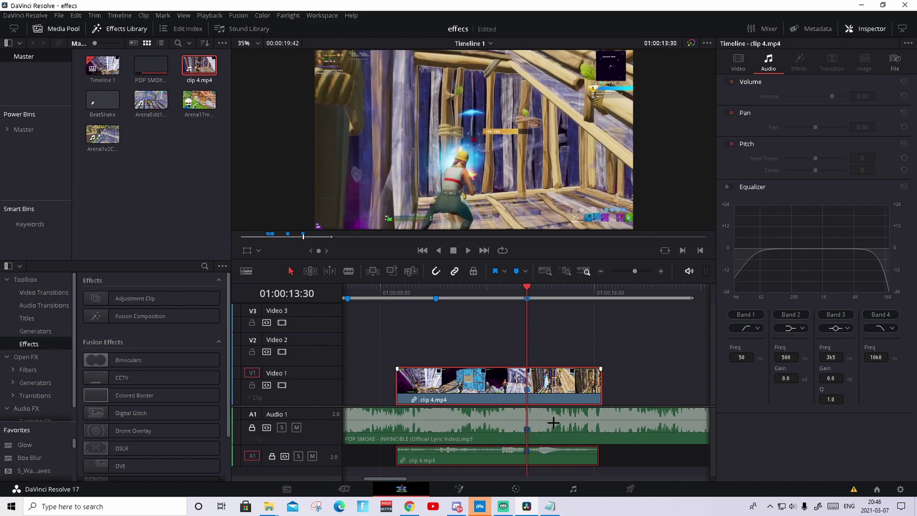
Step: Unlock audio track 2, blade clip 4.mp4 at 01:00:13:30, and apply the Dent warp to the first half
left_click(272, 456)
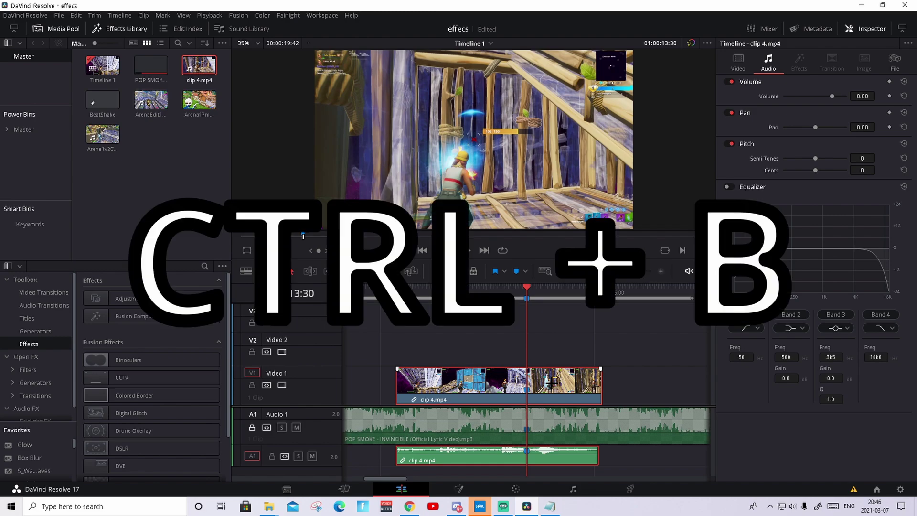
key("ctrl+b")
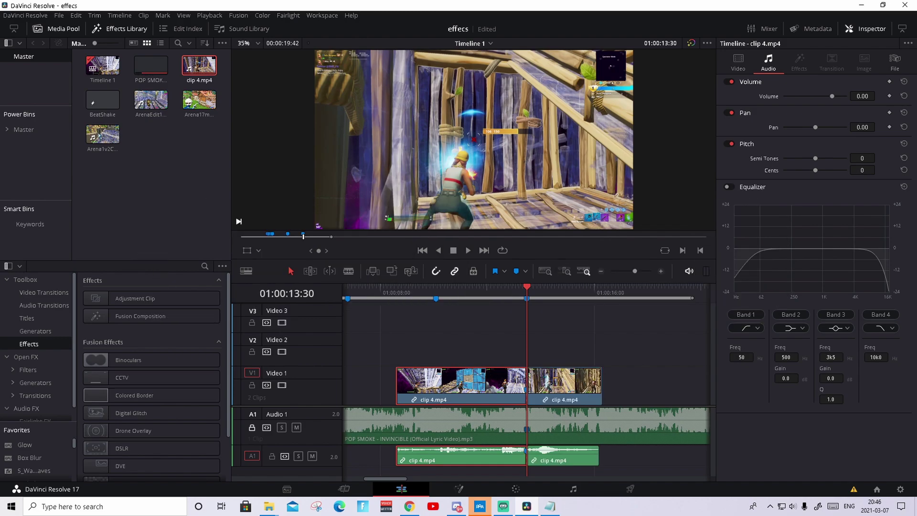
left_click(41, 357)
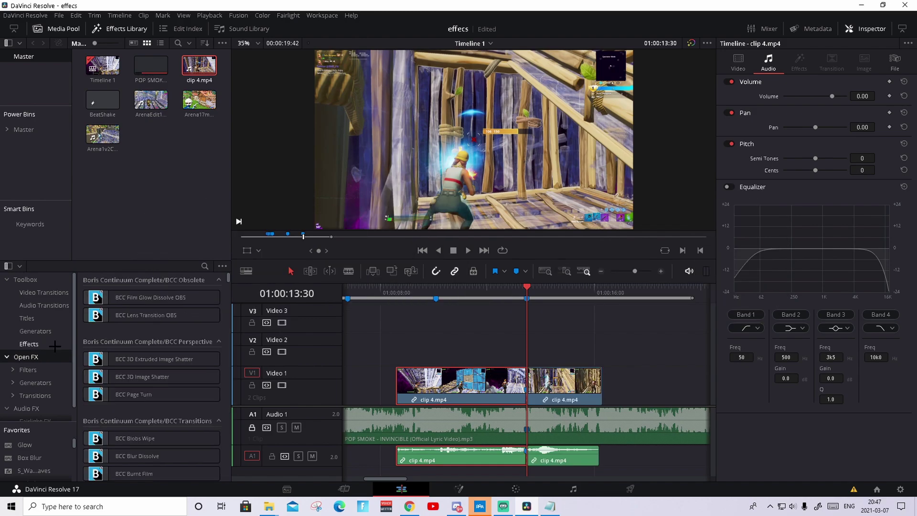
left_click(205, 266)
type("dent")
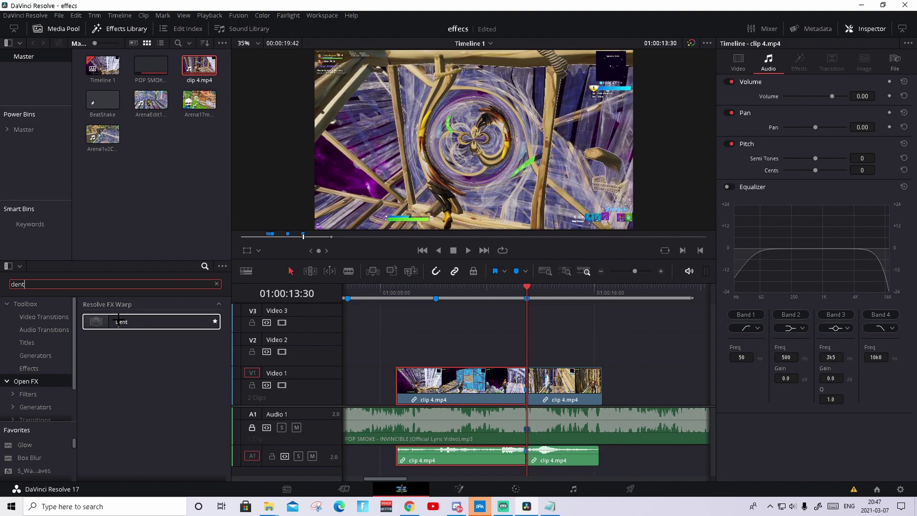
left_click_drag(129, 321, 497, 382)
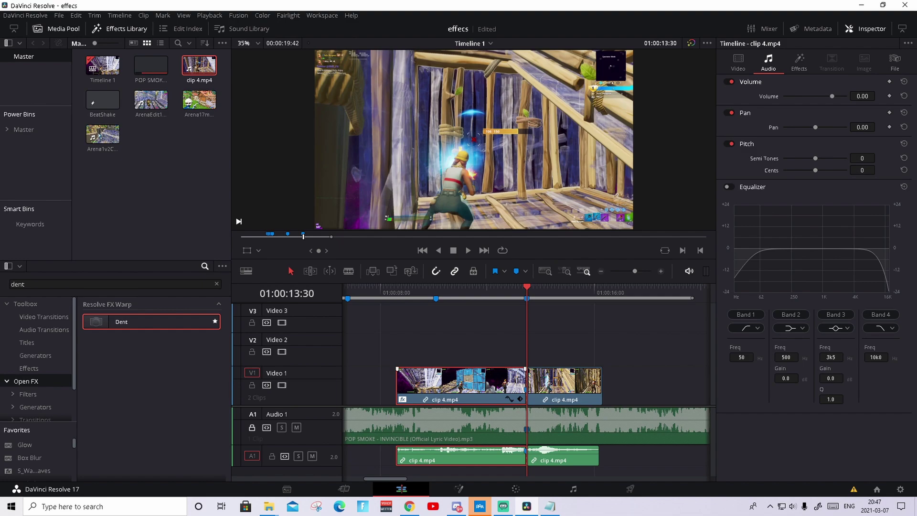
key("Left")
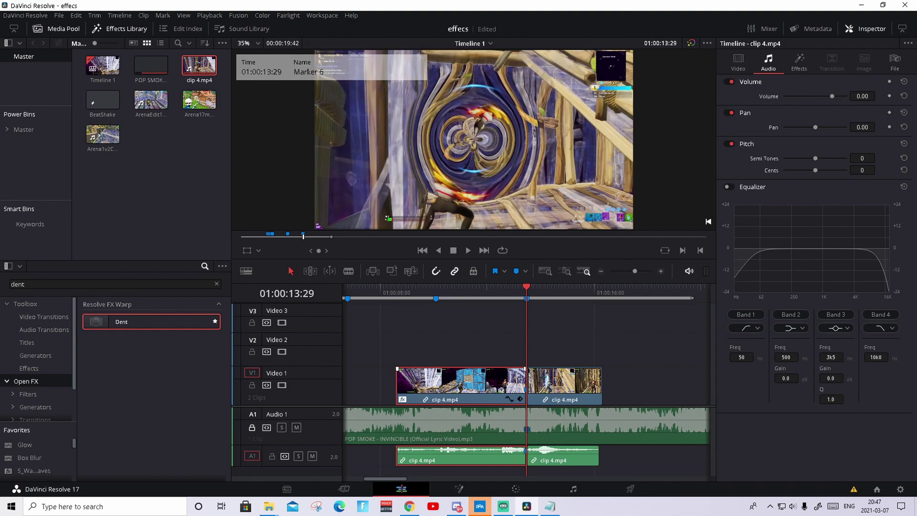
Step: Set the Dent warp to Type 2 with size 1.000 and compare the dented and plain frames
left_click(799, 59)
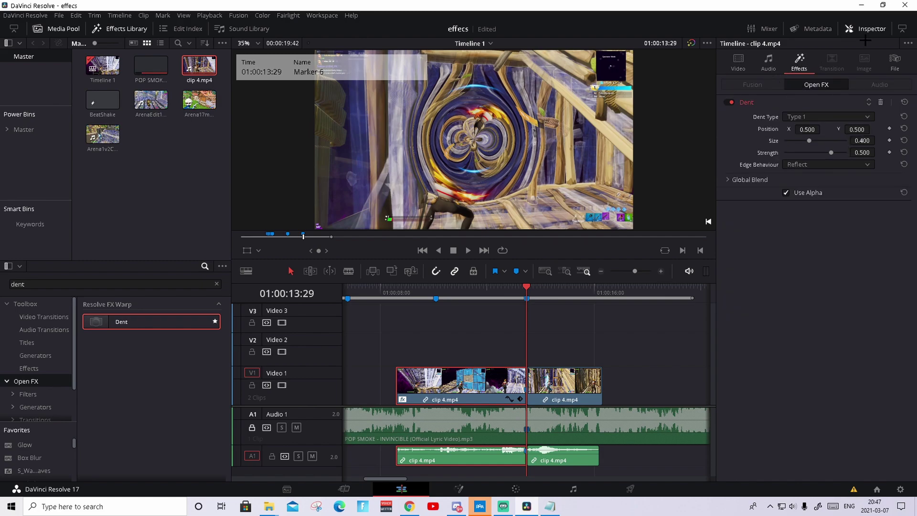
left_click(793, 116)
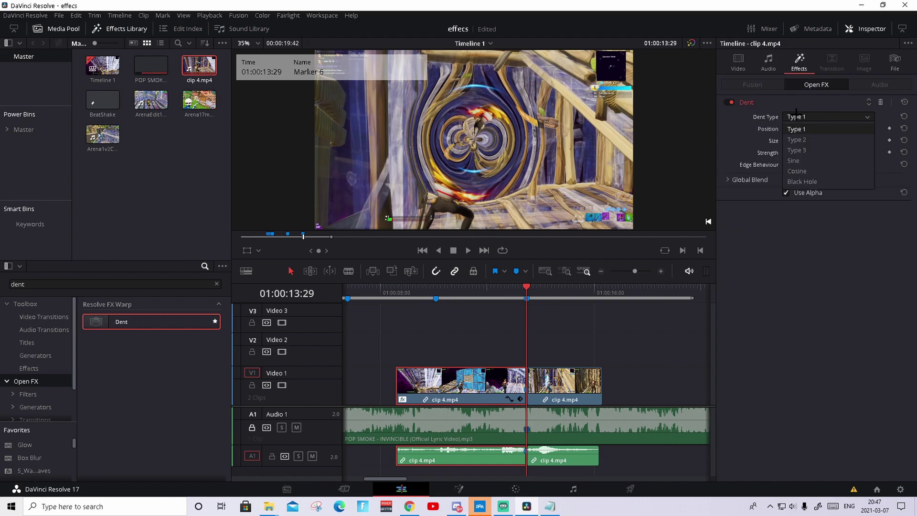
left_click(797, 139)
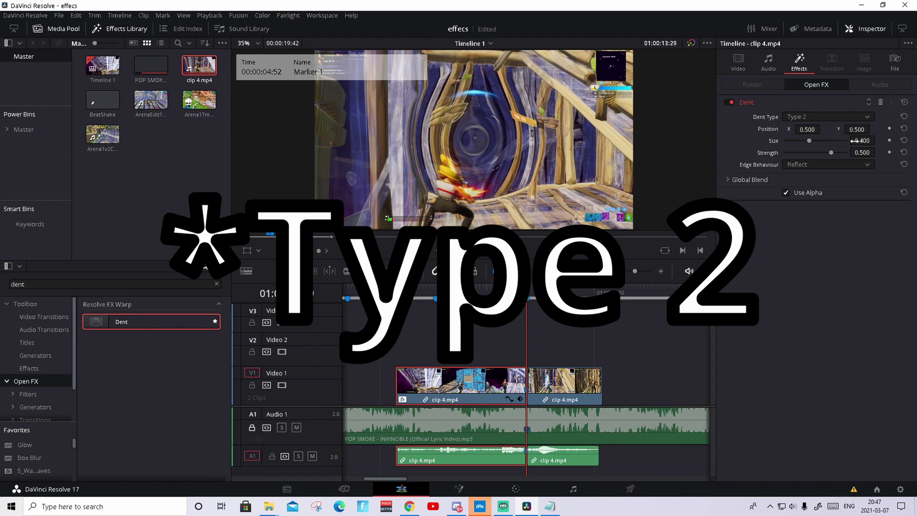
left_click_drag(862, 141, 862, 141)
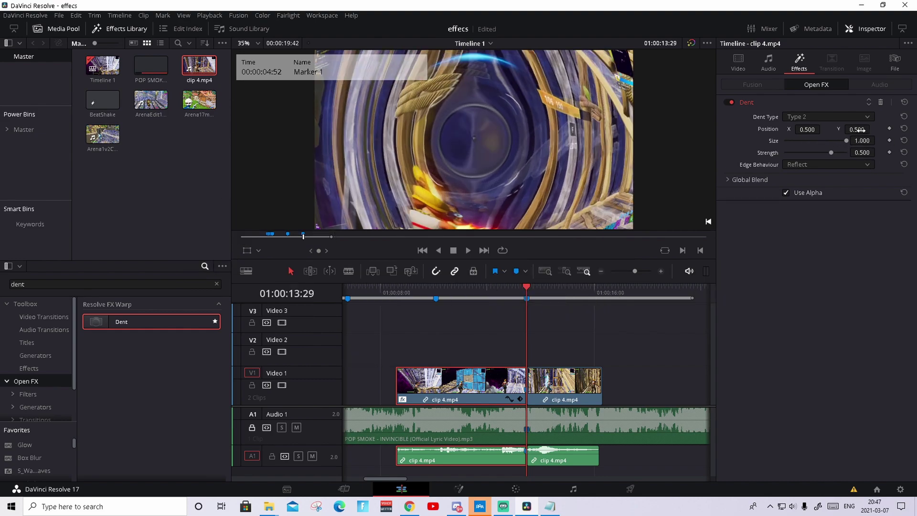
key("Right")
key("Left")
key("Right")
key("Left")
Step: Keyframe the Dent strength at 0.250 at 01:00:13:29
left_click(889, 153)
key("BackSpace")
type(".250")
key("Return")
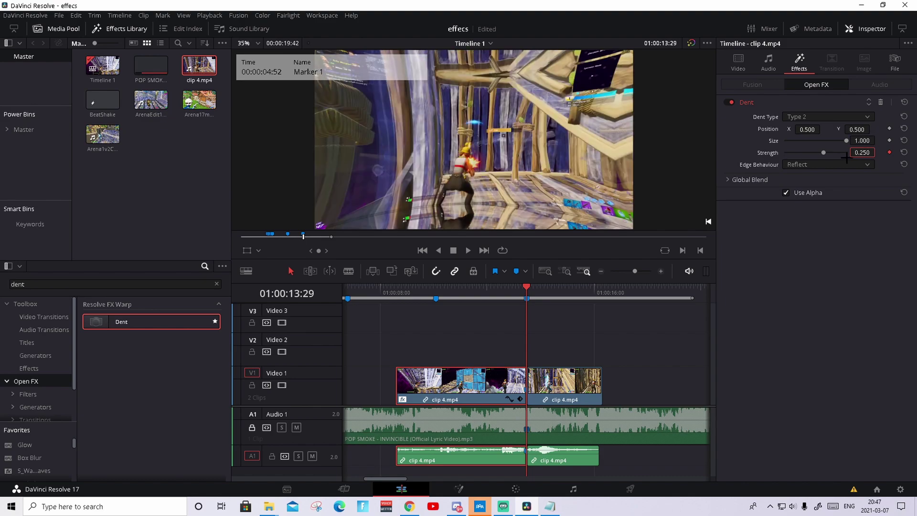
left_click(527, 289)
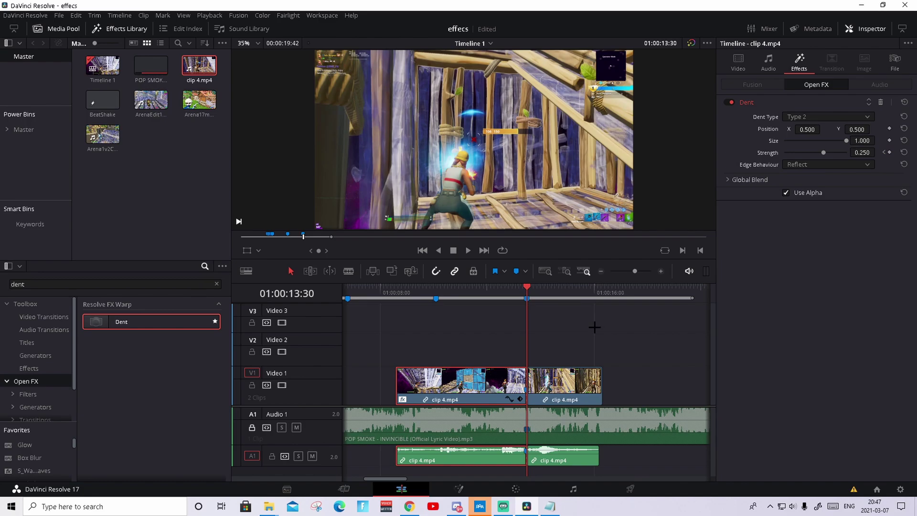
Step: Add a 0.333 strength keyframe at 01:00:13:09 and play back the strength ramp
key("j")
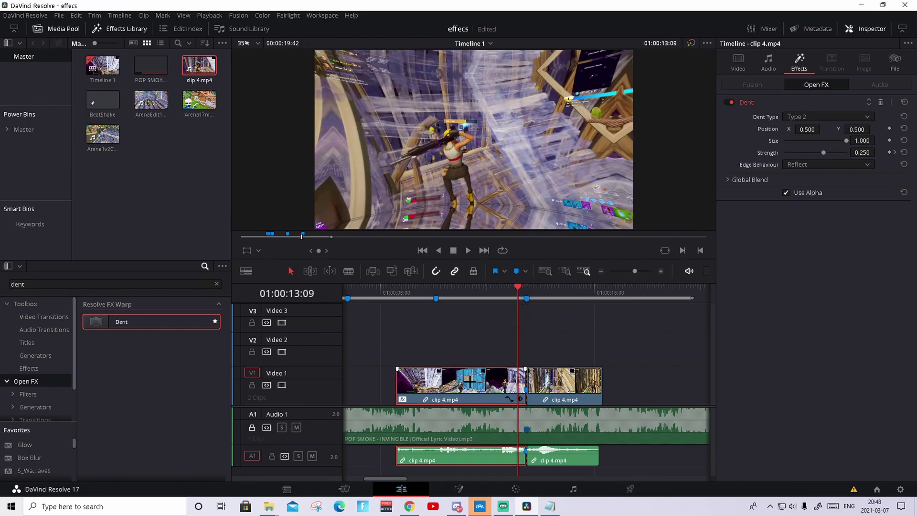
left_click(889, 152)
left_click(861, 152)
key("BackSpace")
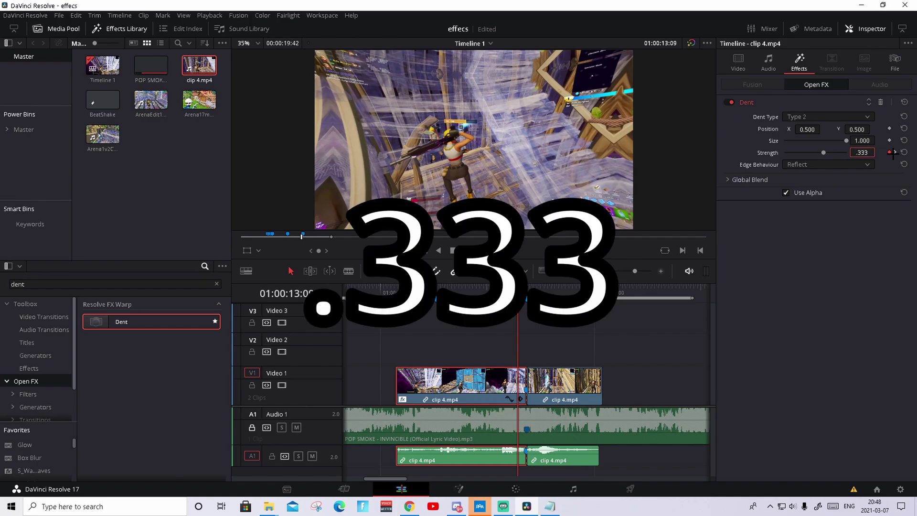
type(".333")
key("Return")
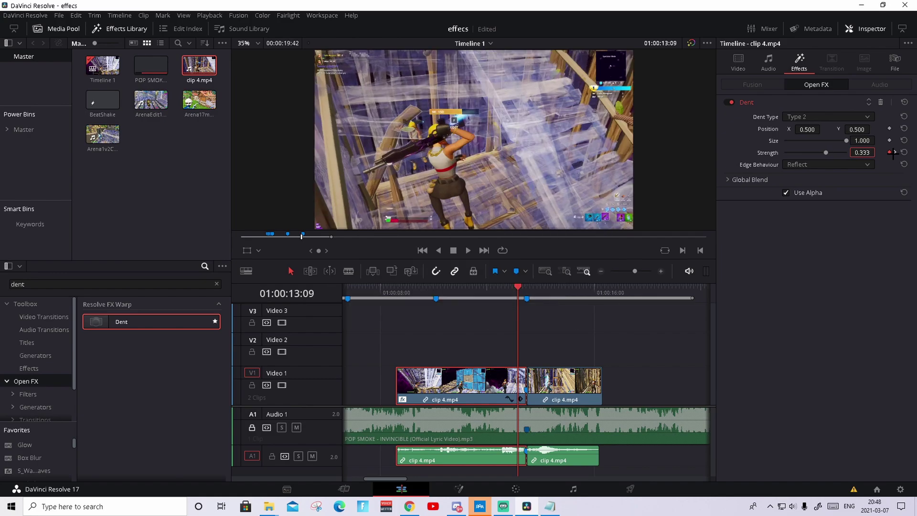
left_click(499, 290)
key("space")
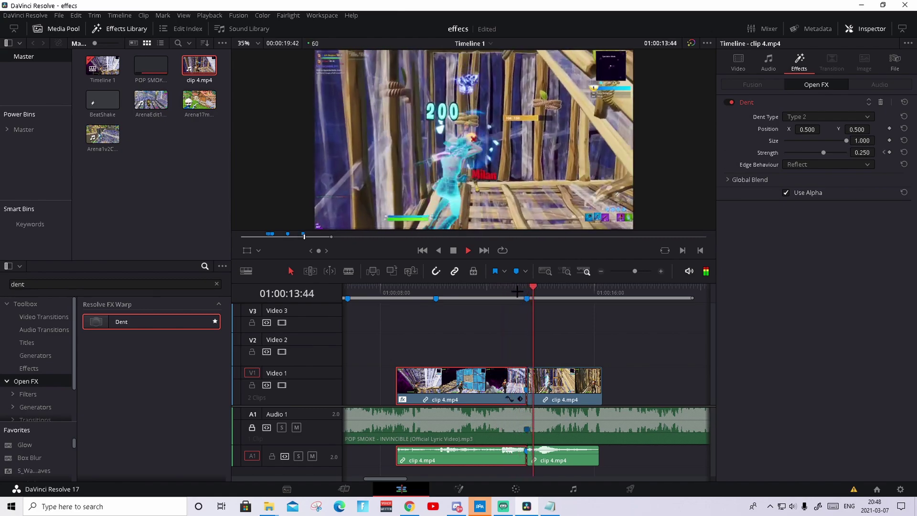
left_click(517, 290)
key("space")
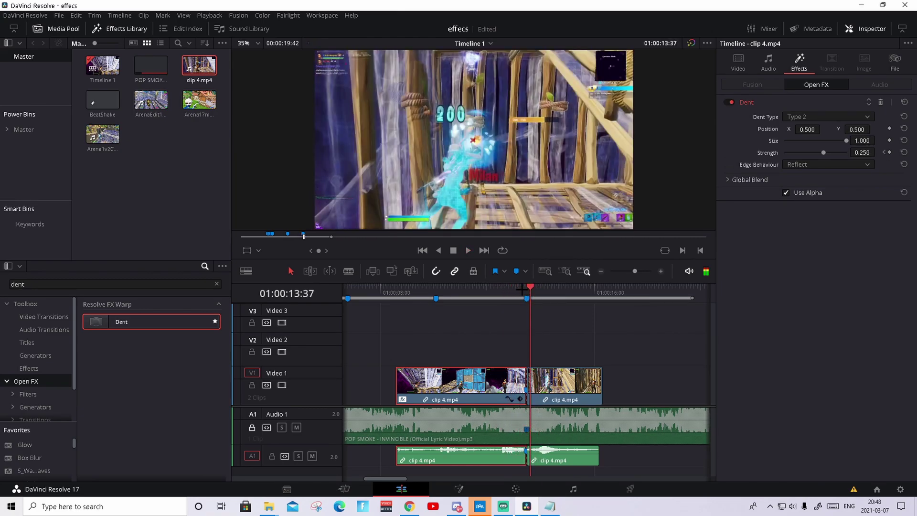
Step: Place an Adjustment Clip on Video 2 starting at the 01:00:13:30 cut, and select it
left_click(527, 290)
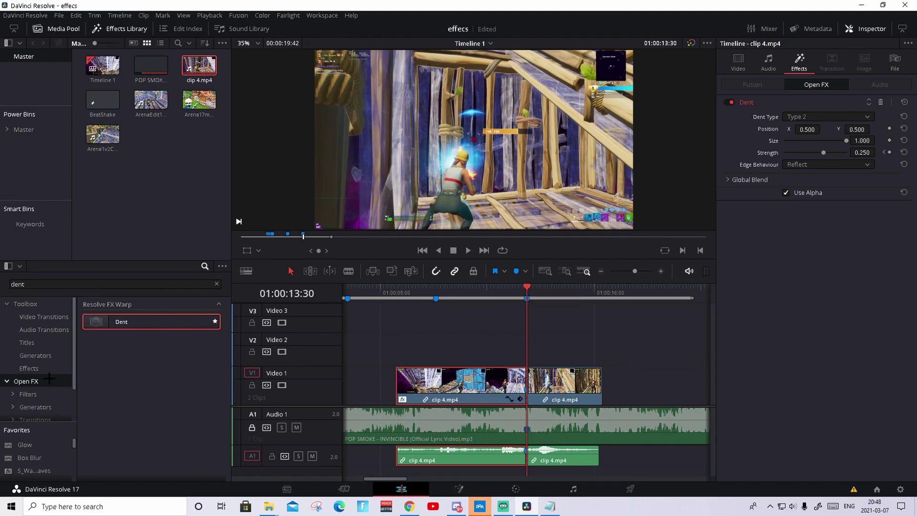
left_click(217, 284)
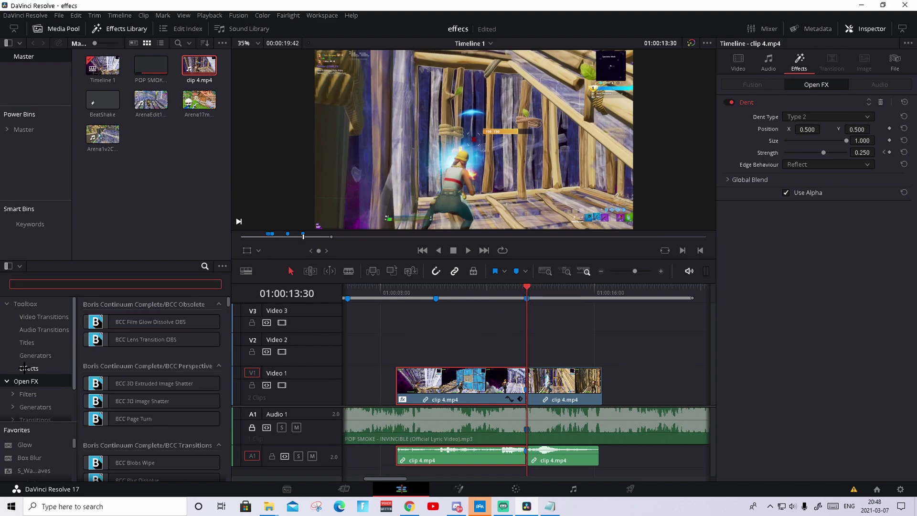
left_click(29, 369)
left_click_drag(184, 315, 573, 346)
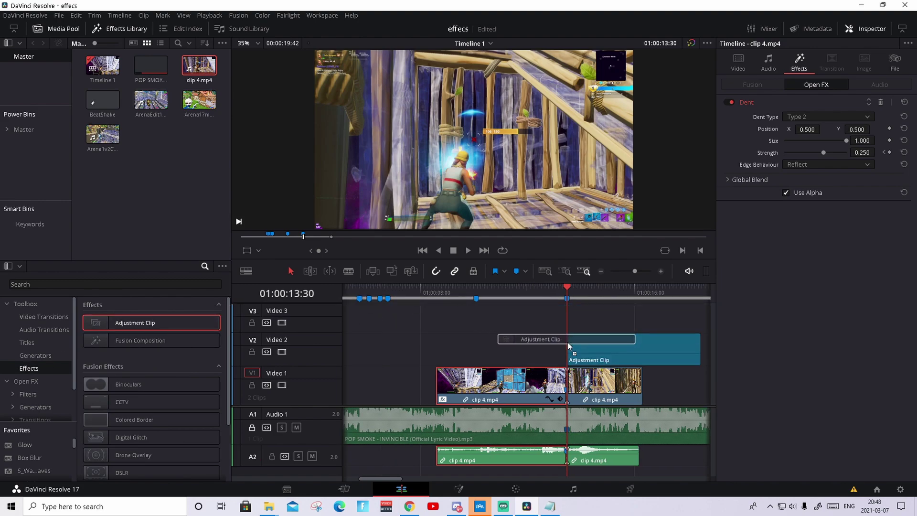
left_click(605, 362)
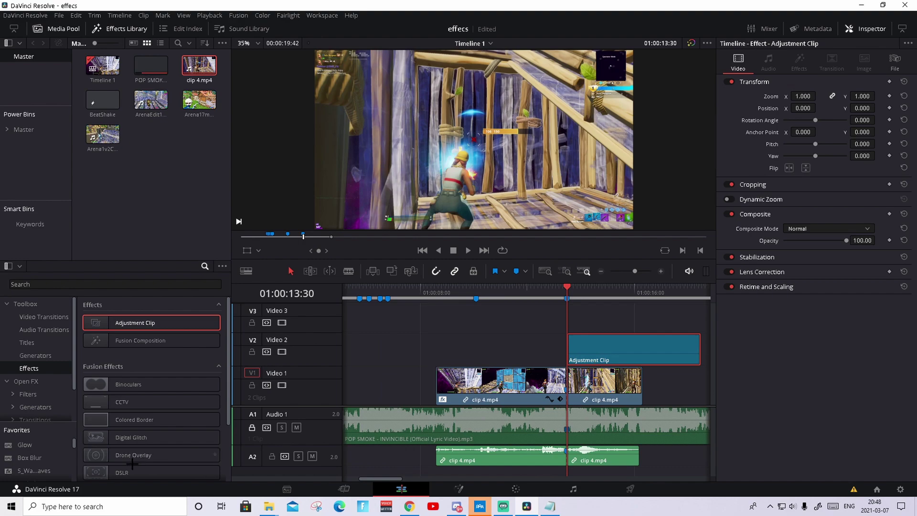
Step: Apply the Sapphire S_Shake effect from Open FX to the adjustment clip
left_click(37, 379)
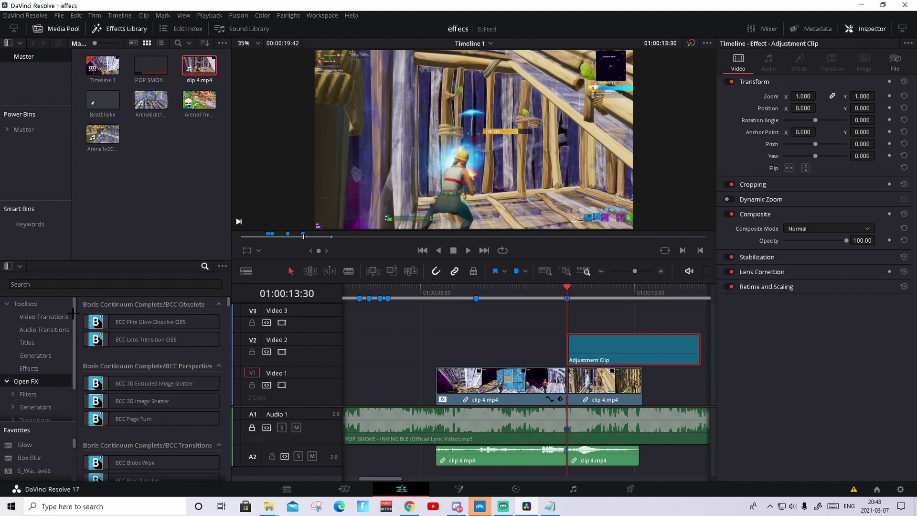
left_click(52, 285)
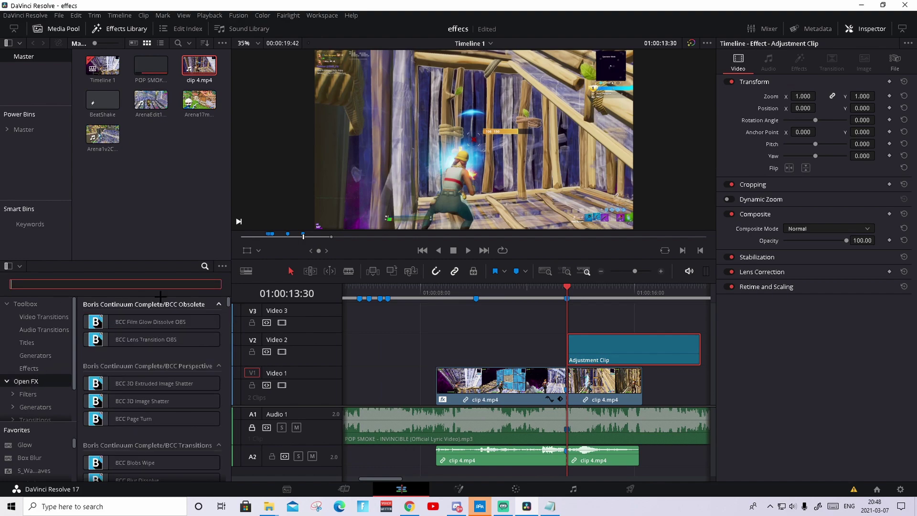
type("s")
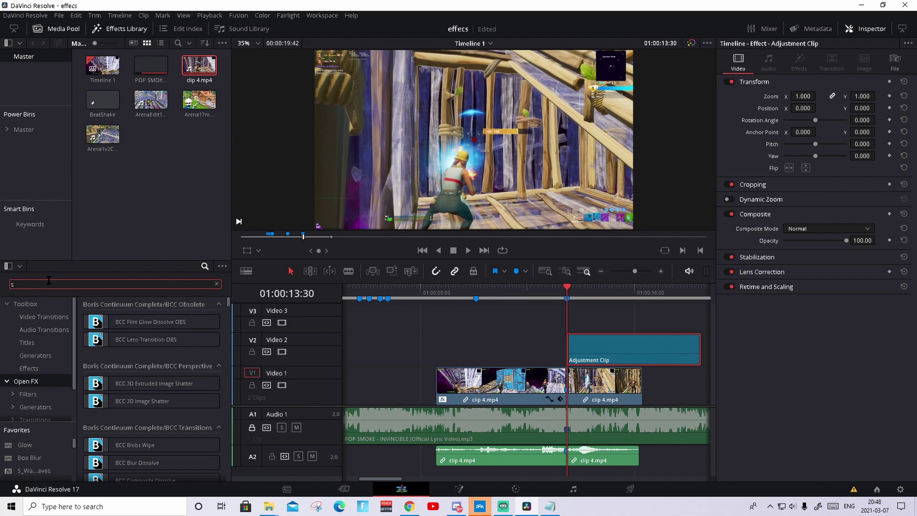
type("_shake")
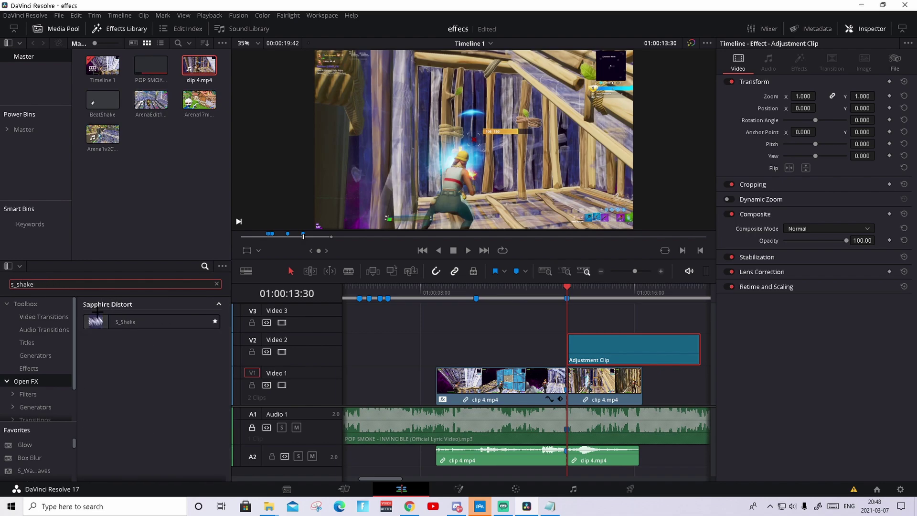
left_click_drag(97, 313, 610, 349)
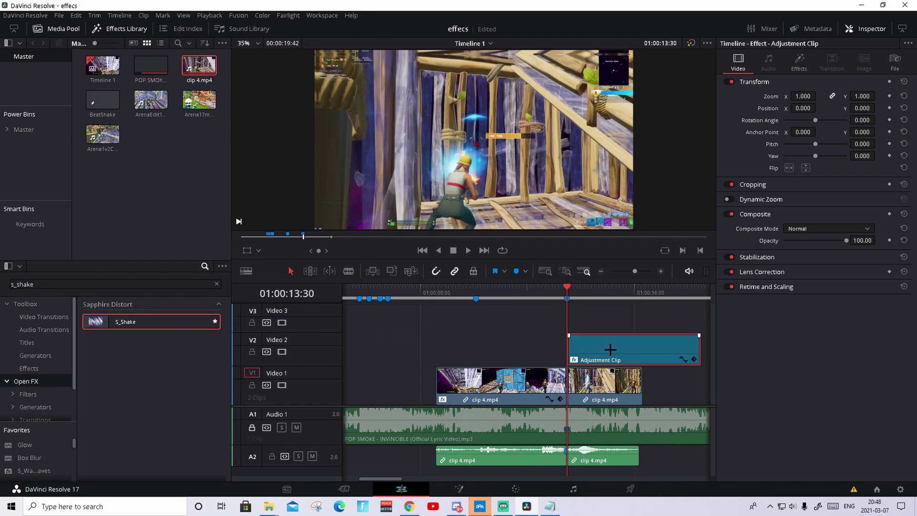
Step: Load a shake preset into S_Shake from the Sapphire Preset Browser
left_click(799, 62)
left_click(756, 117)
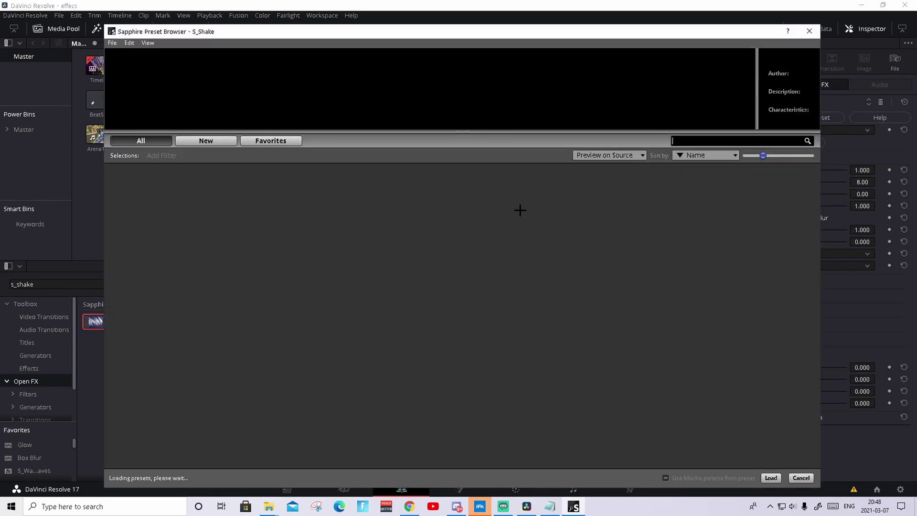
double_click(287, 392)
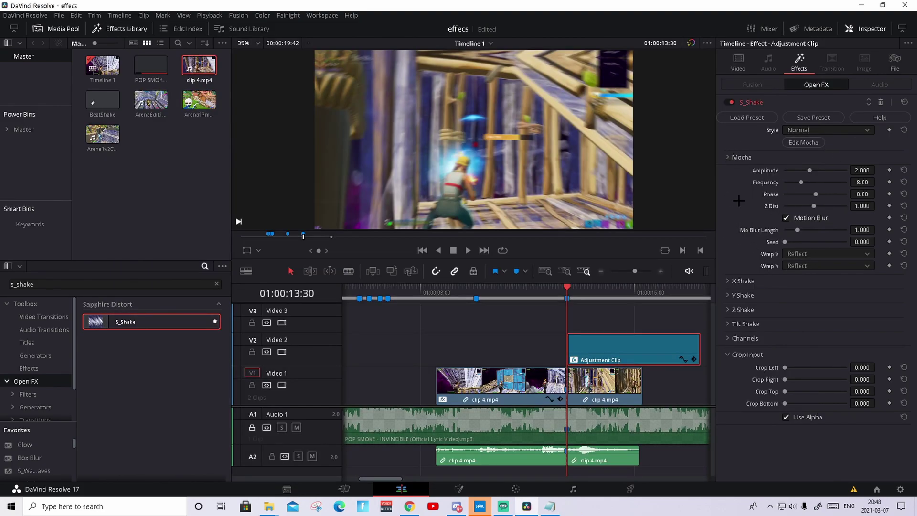
Step: Expand the Mocha, X, Y, Z and Tilt Shake, Channels and Crop Input groups of S_Shake
left_click(744, 154)
left_click(743, 413)
scroll(745, 411, "down", 2)
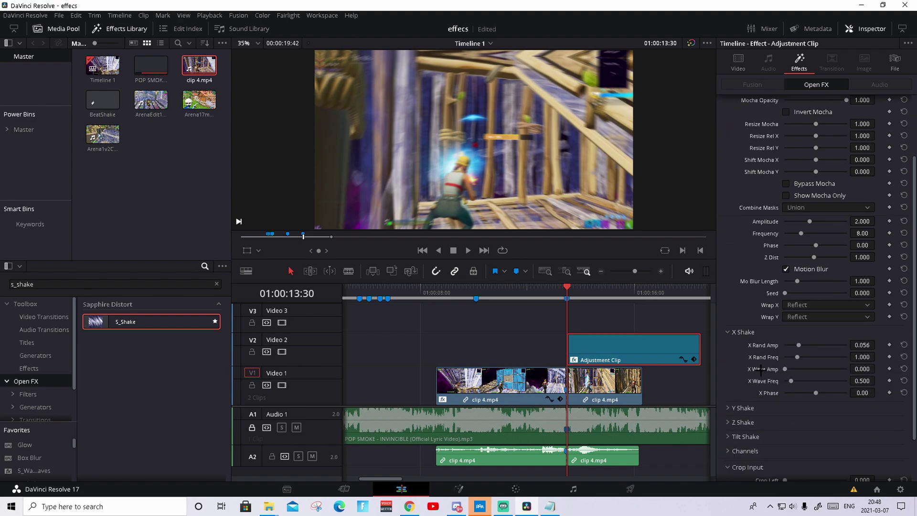
left_click(750, 405)
scroll(751, 403, "down", 3)
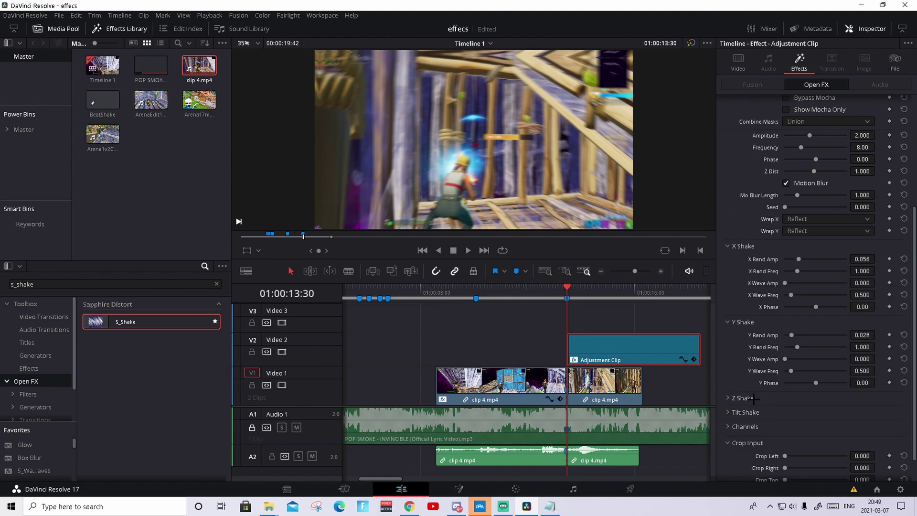
left_click(752, 377)
scroll(749, 409, "down", 1)
left_click(748, 416)
scroll(746, 412, "down", 2)
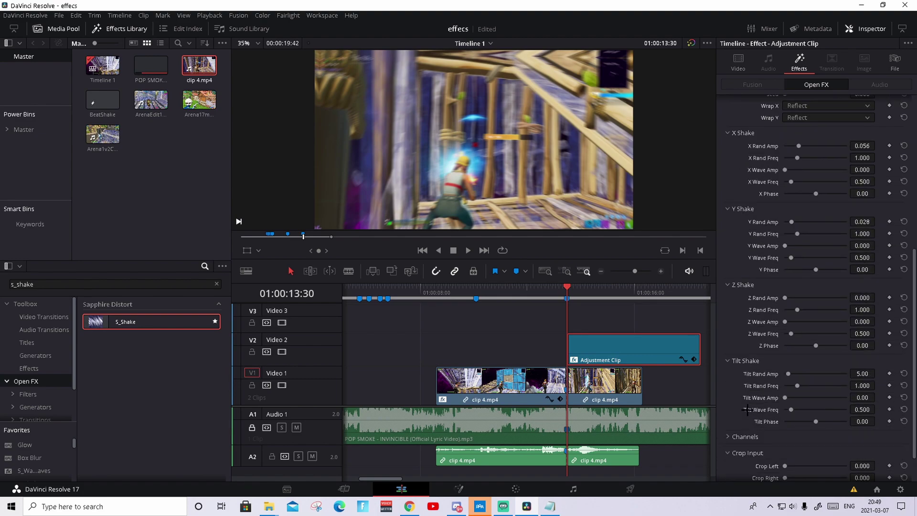
left_click(745, 408)
scroll(744, 410, "down", 2)
left_click(745, 407)
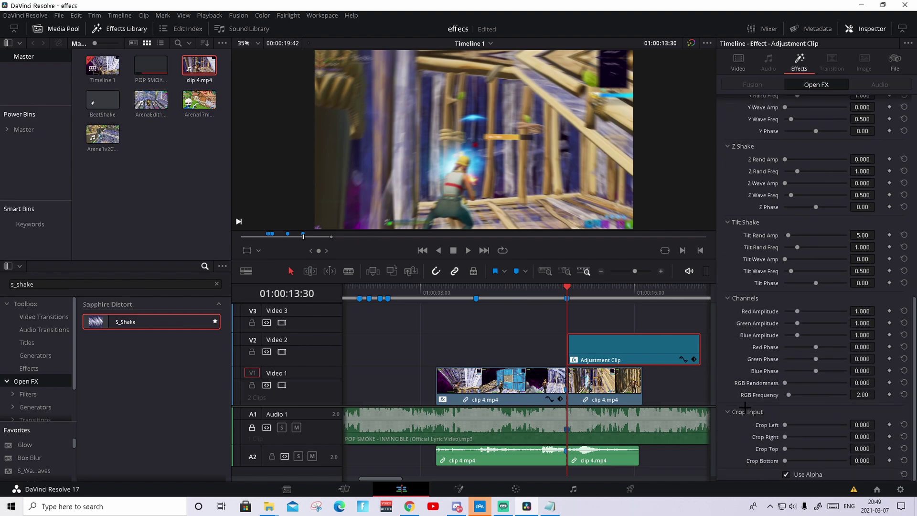
scroll(740, 401, "up", 9)
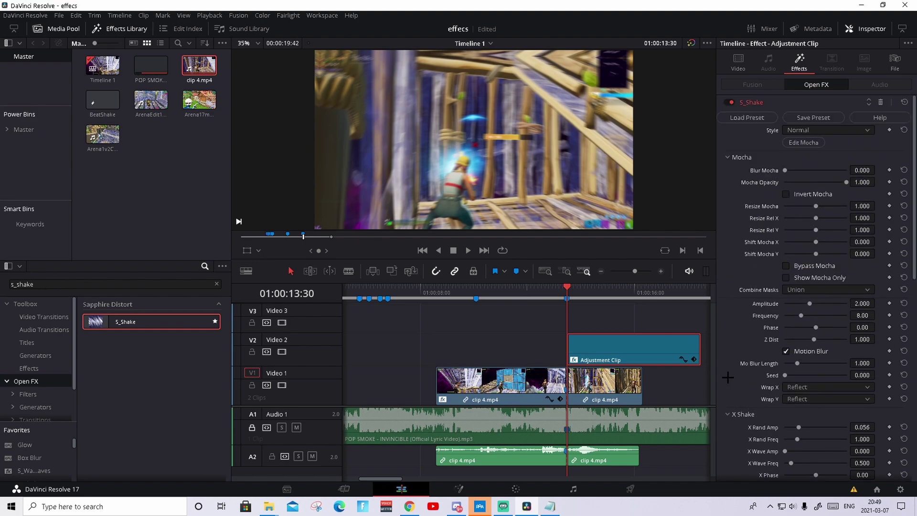
Step: Collapse the Mocha group and open then cancel the Save Preset window
left_click(735, 158)
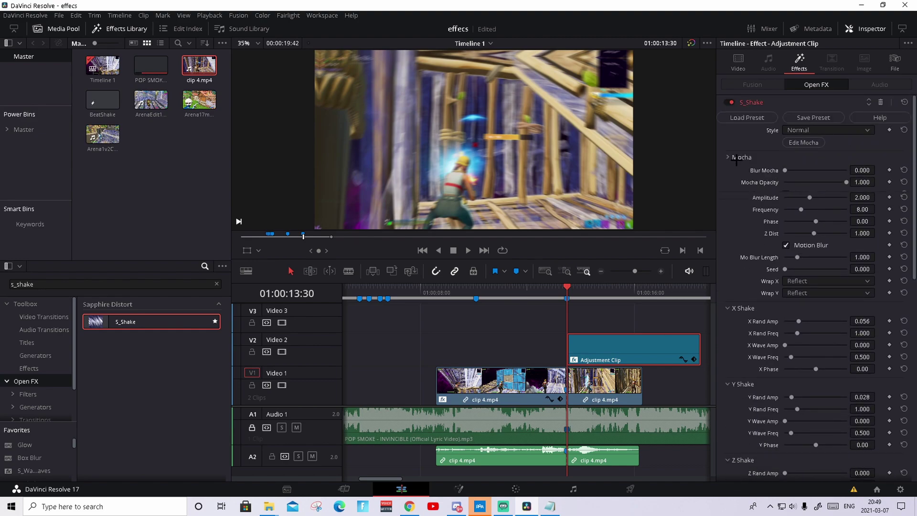
left_click(812, 118)
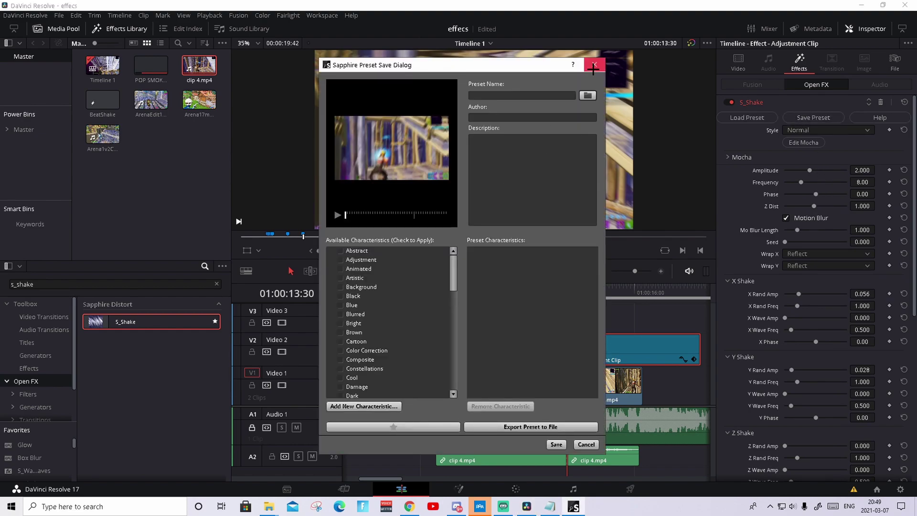
left_click(599, 61)
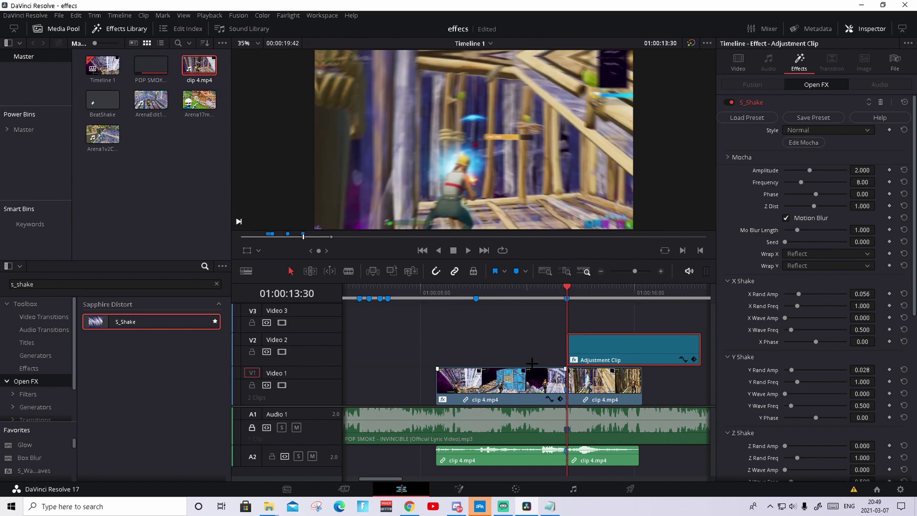
Step: Keyframe S_Shake Amplitude at 01:00:13:30 and again at 01:00:13:40
left_click(889, 170)
key("space")
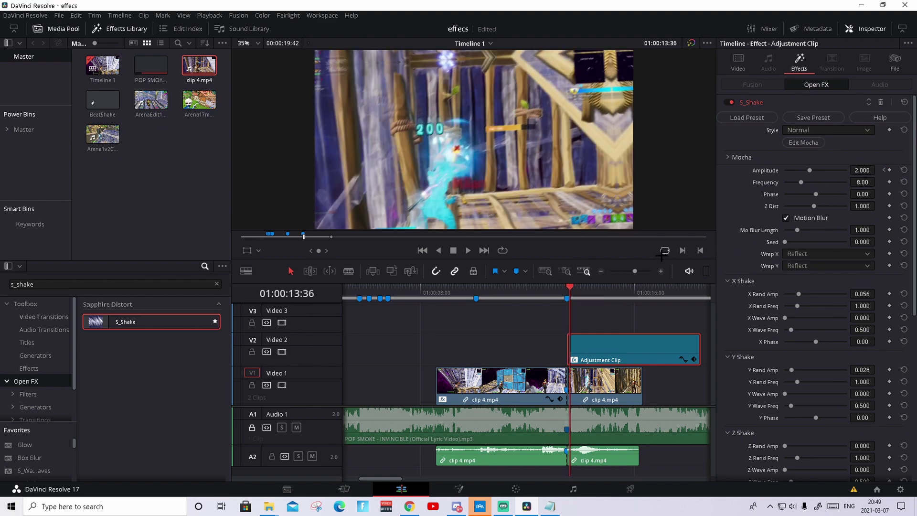
key("space")
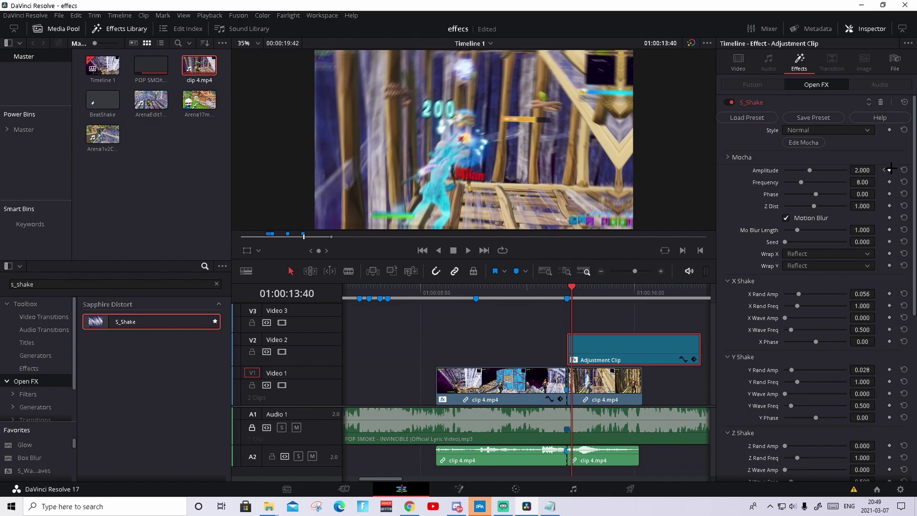
left_click(890, 170)
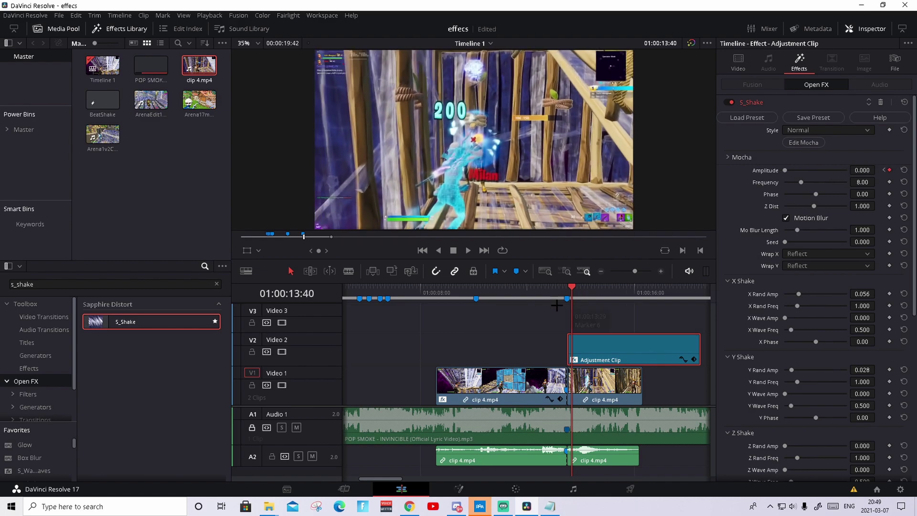
Step: Preview the shake ramp from just before the adjustment clip and return to its start
left_click(567, 287)
key("space")
left_click(550, 286)
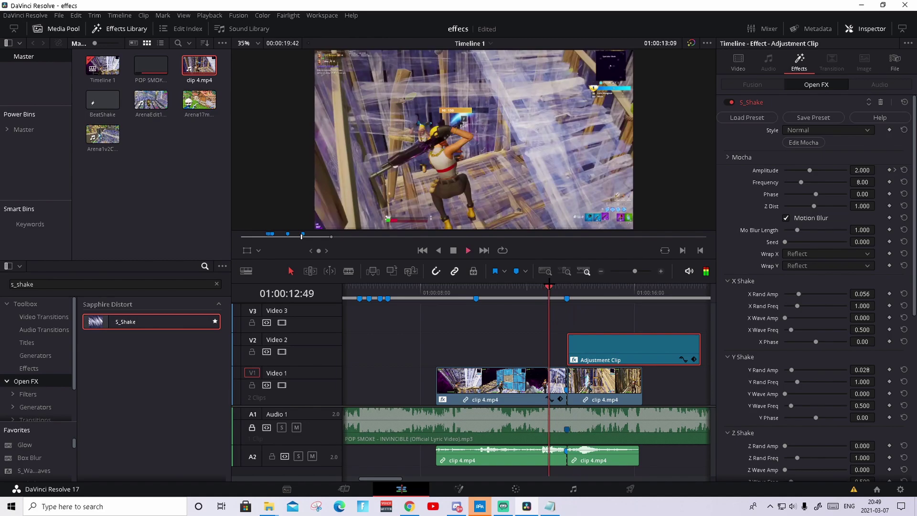
key("space")
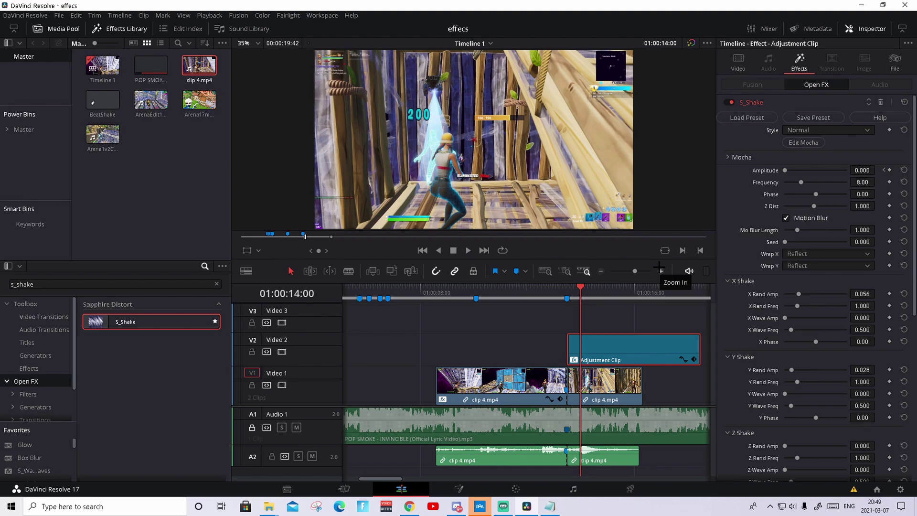
key("Up")
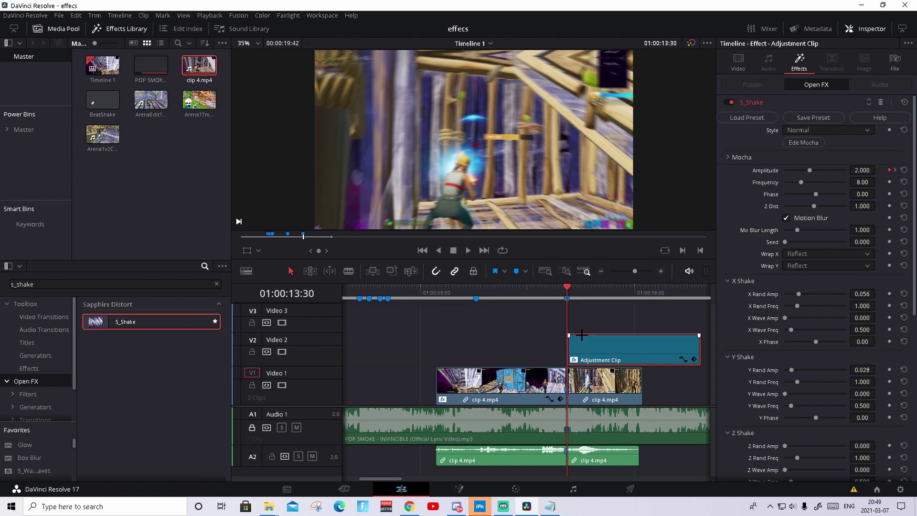
Step: Add the BrightPinkGlow preset as S_Glow1 and wire it between MediaIn1 and MediaOut1
left_click(457, 483)
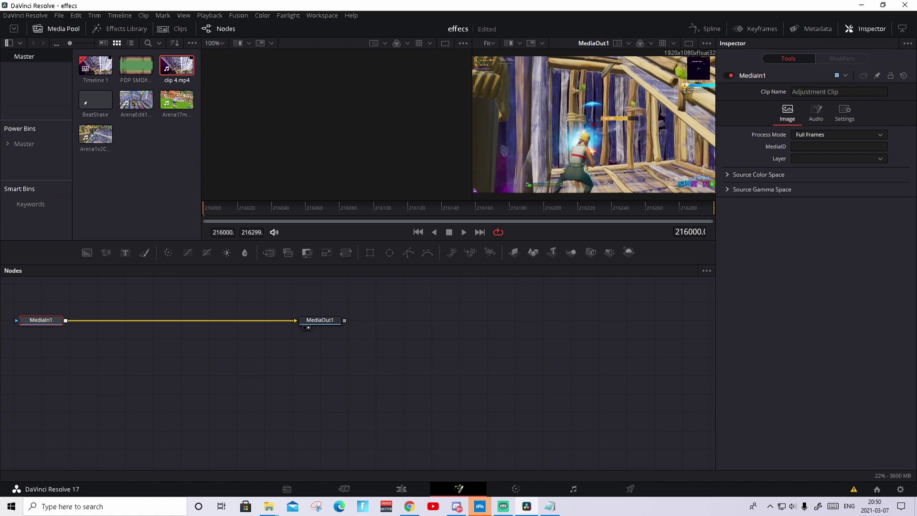
left_click_drag(525, 336, 121, 341)
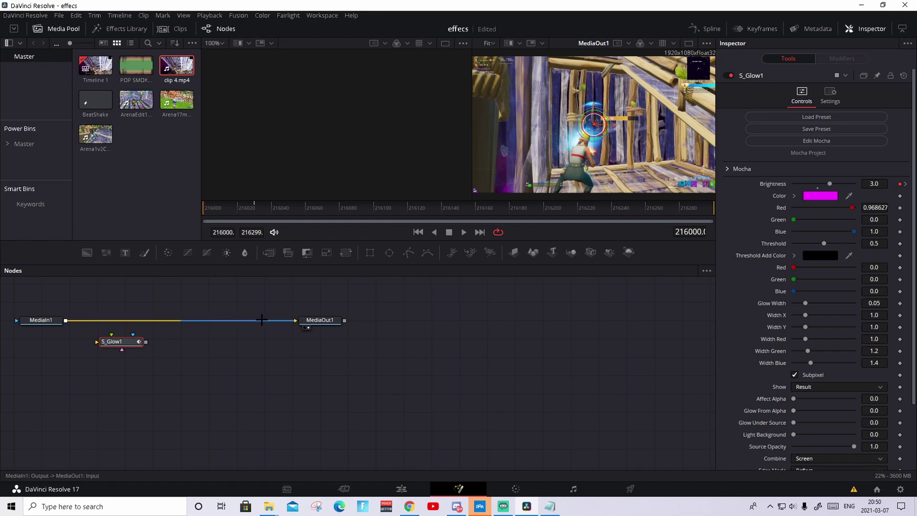
left_click(262, 321)
left_click_drag(66, 321, 97, 342)
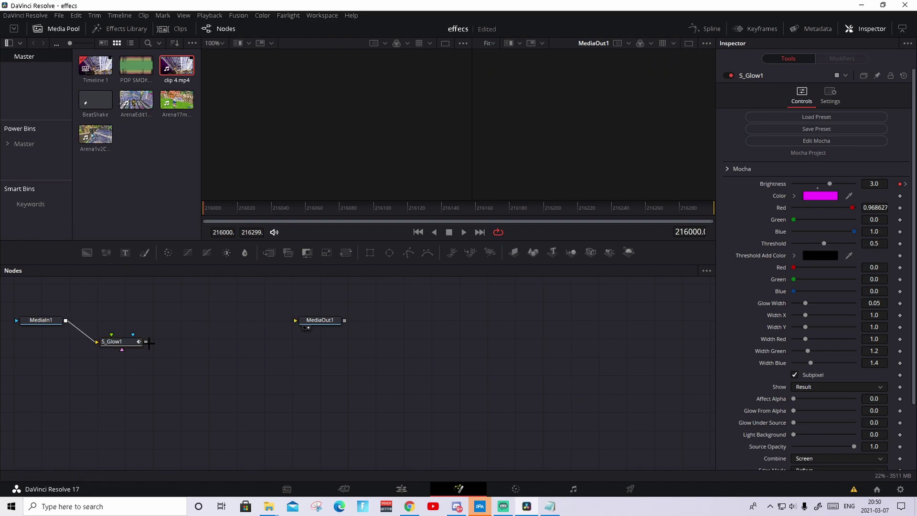
left_click_drag(159, 341, 295, 320)
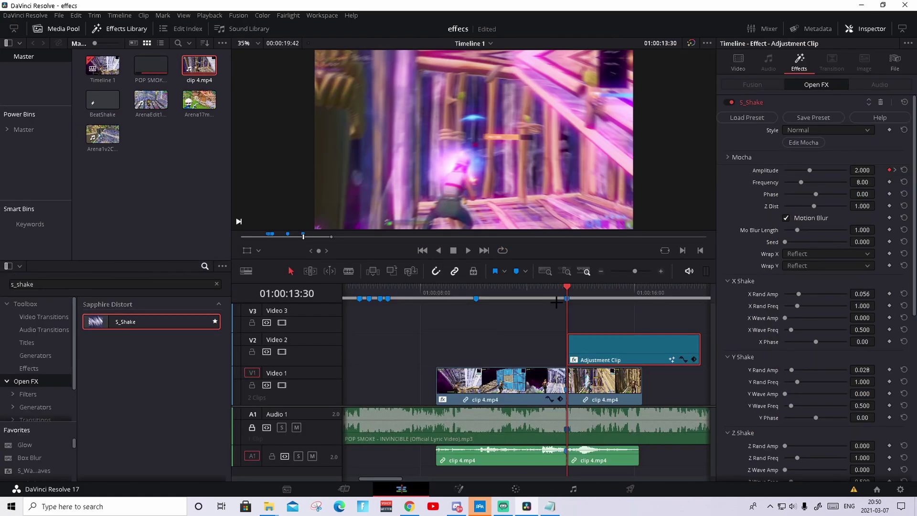
left_click_drag(560, 288, 550, 287)
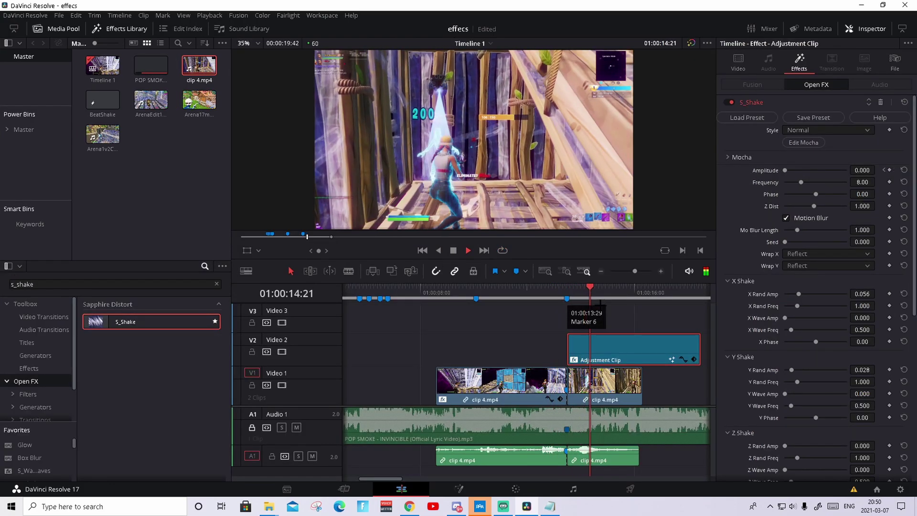
left_click(576, 290)
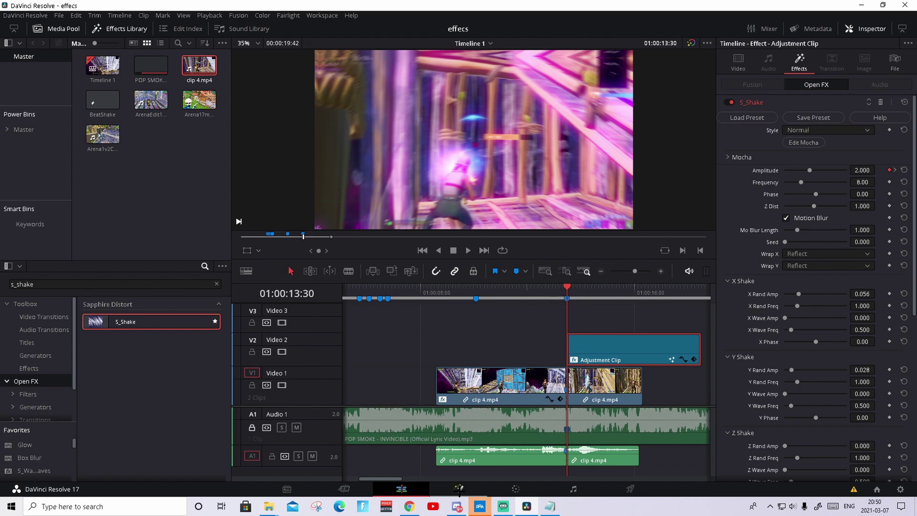
left_click(458, 488)
scroll(805, 201, "down", 4)
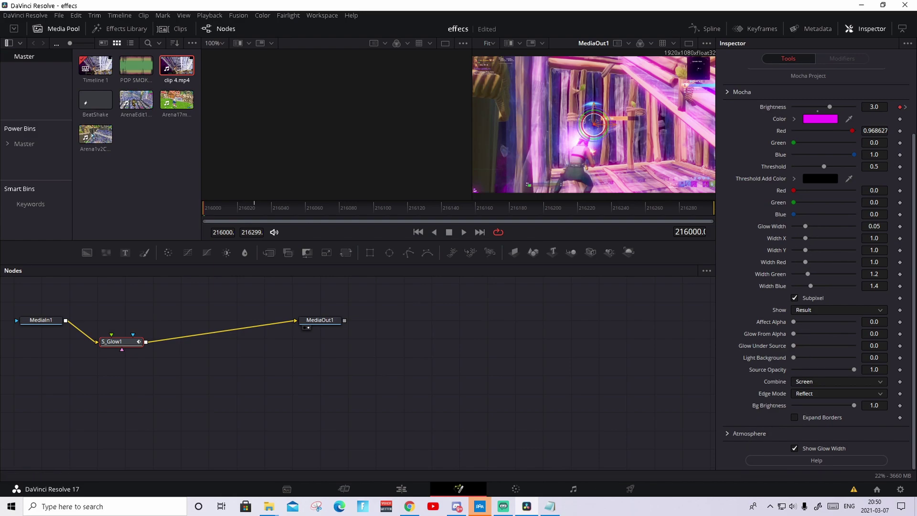
key("alt+Tab")
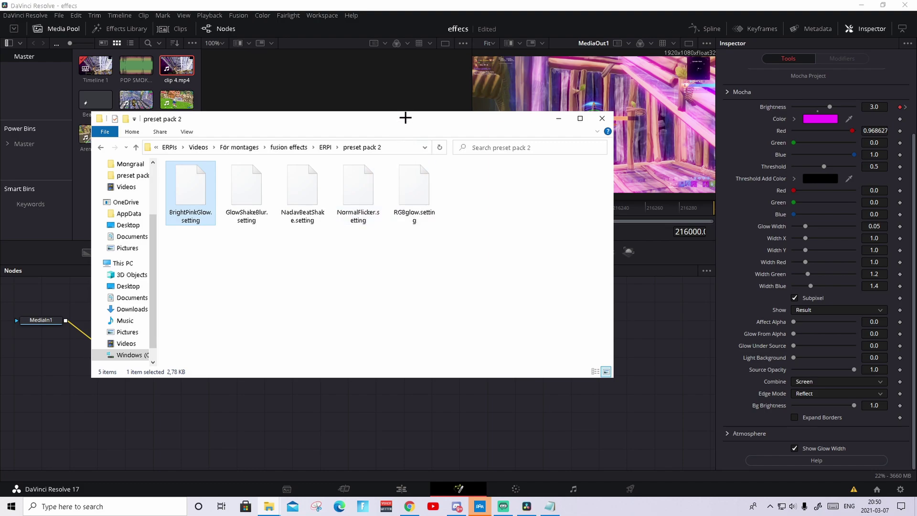
key("alt+Tab")
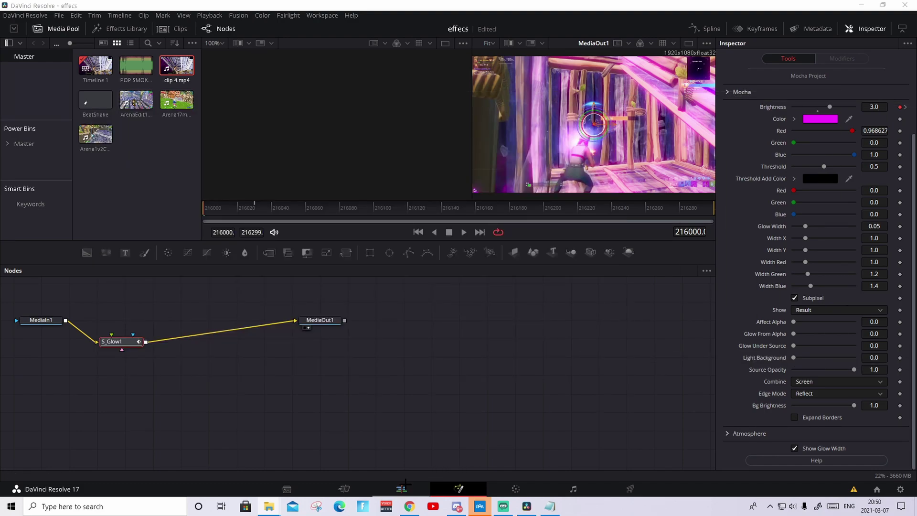
left_click(402, 487)
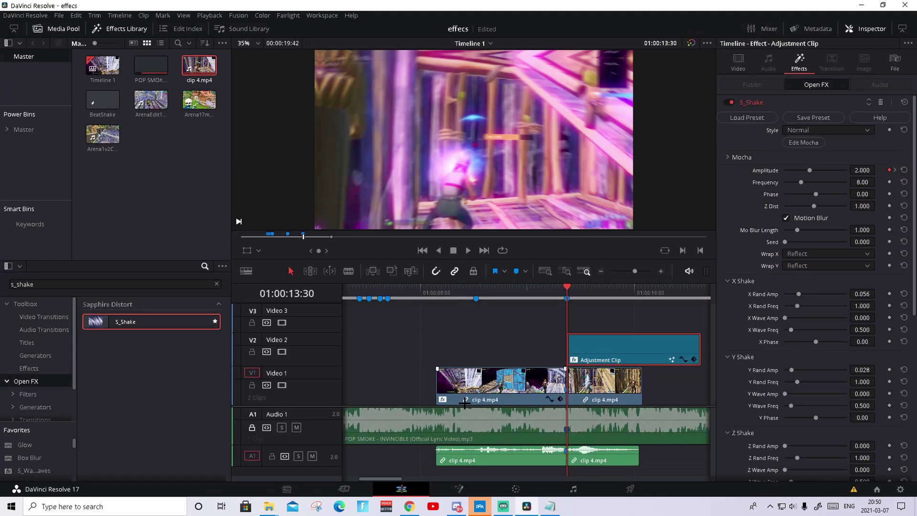